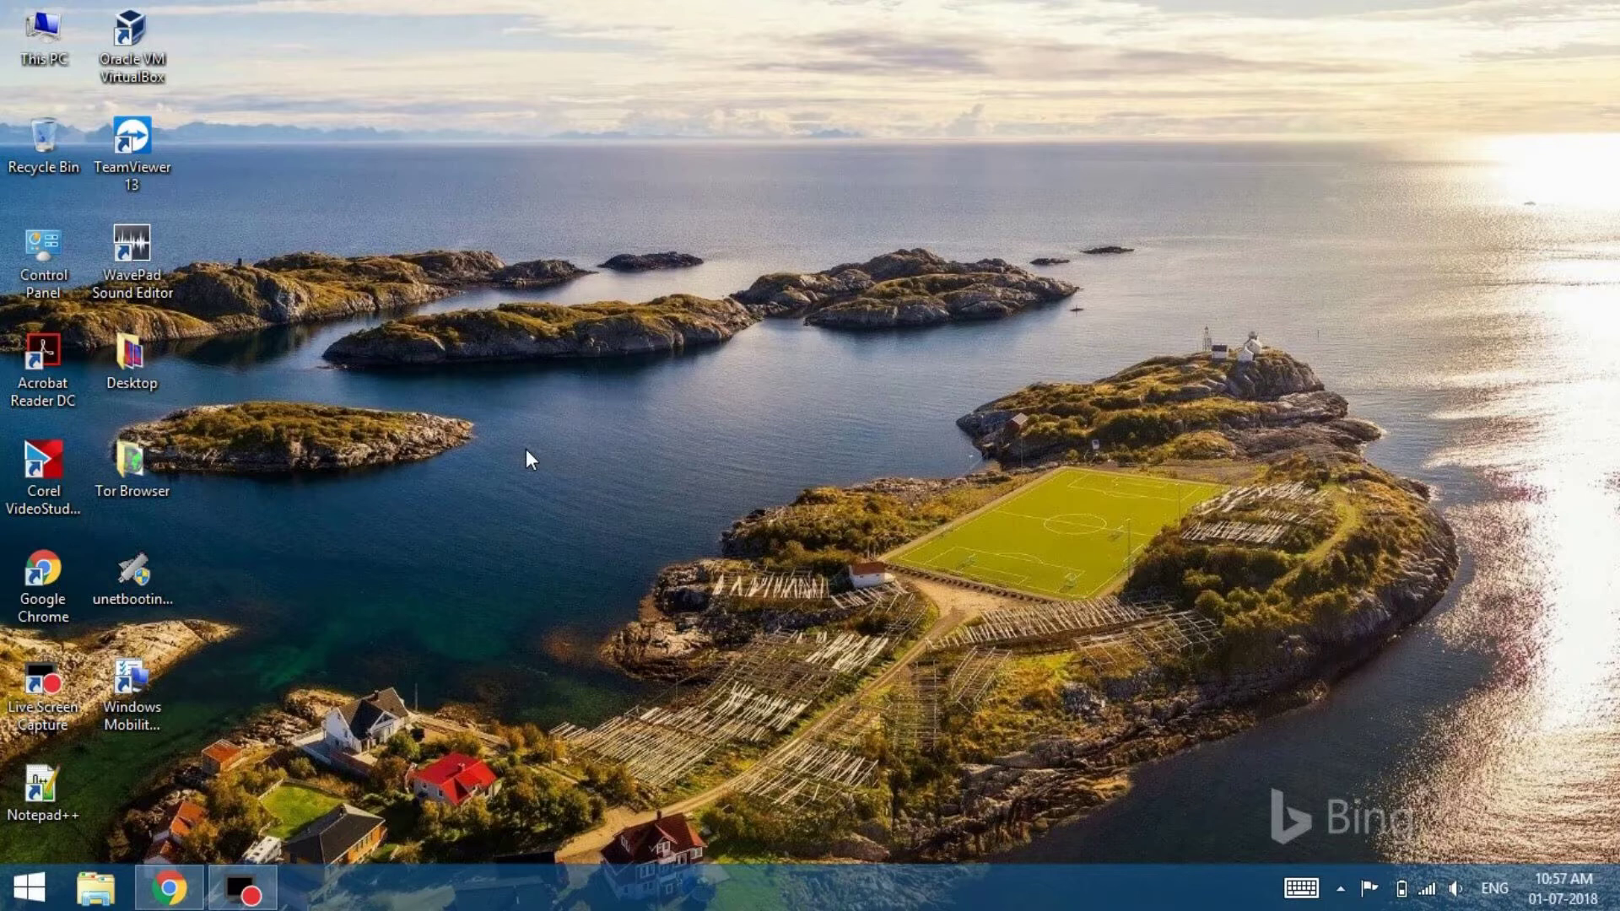
Bring Chrome back up, load linuxmint.com and go to its Download page
left_click(161, 900)
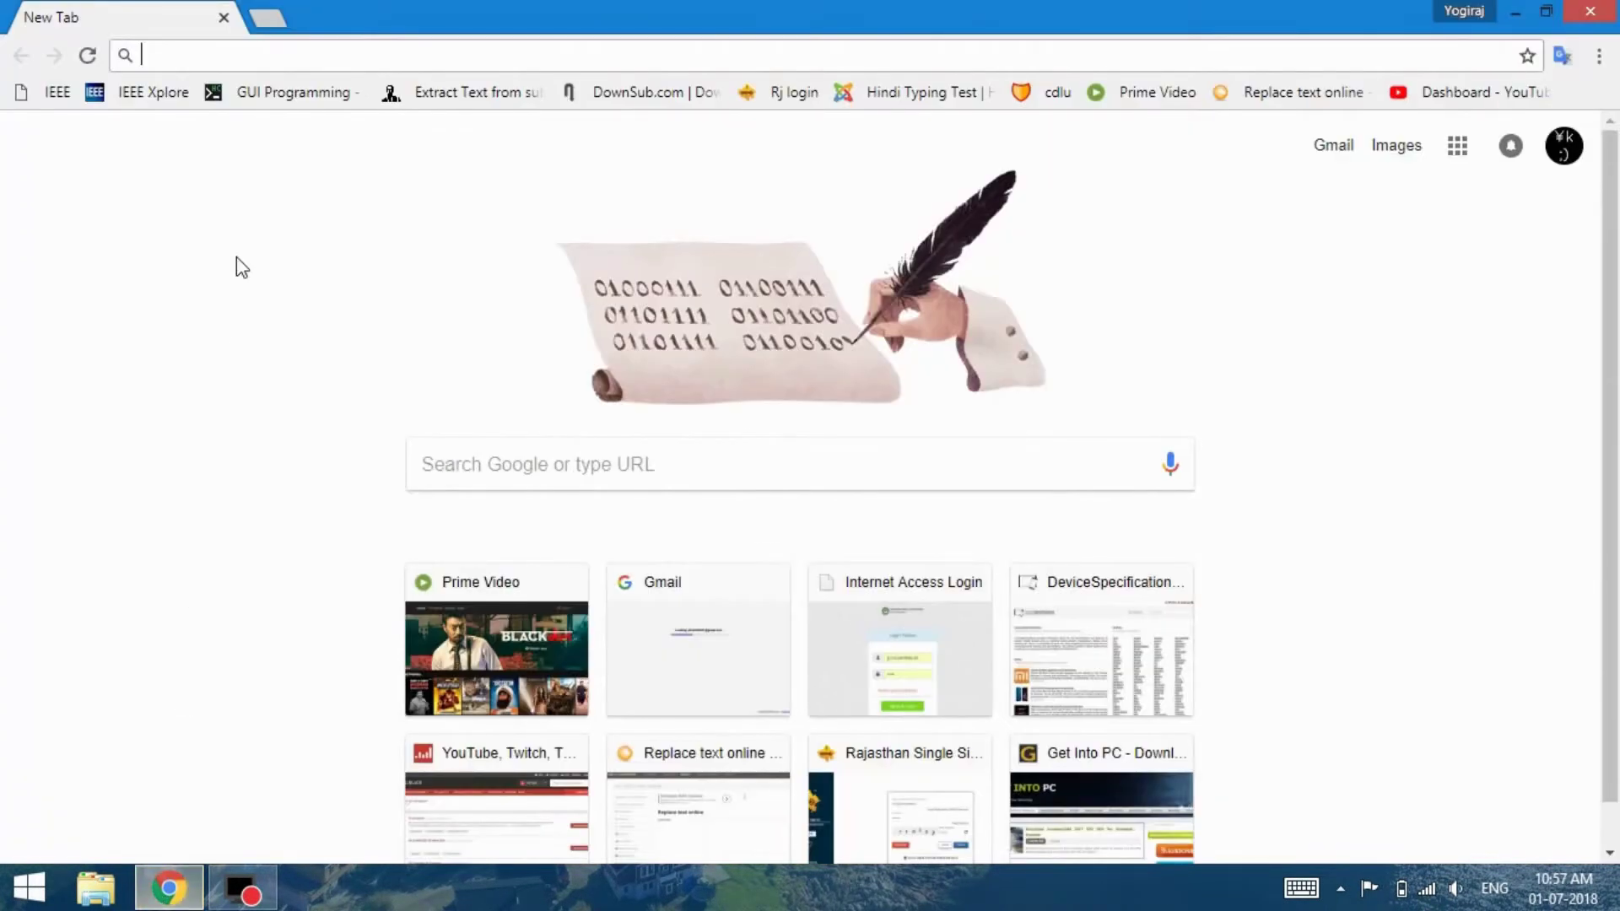
left_click(308, 54)
type("linuxmint.com")
key("Return")
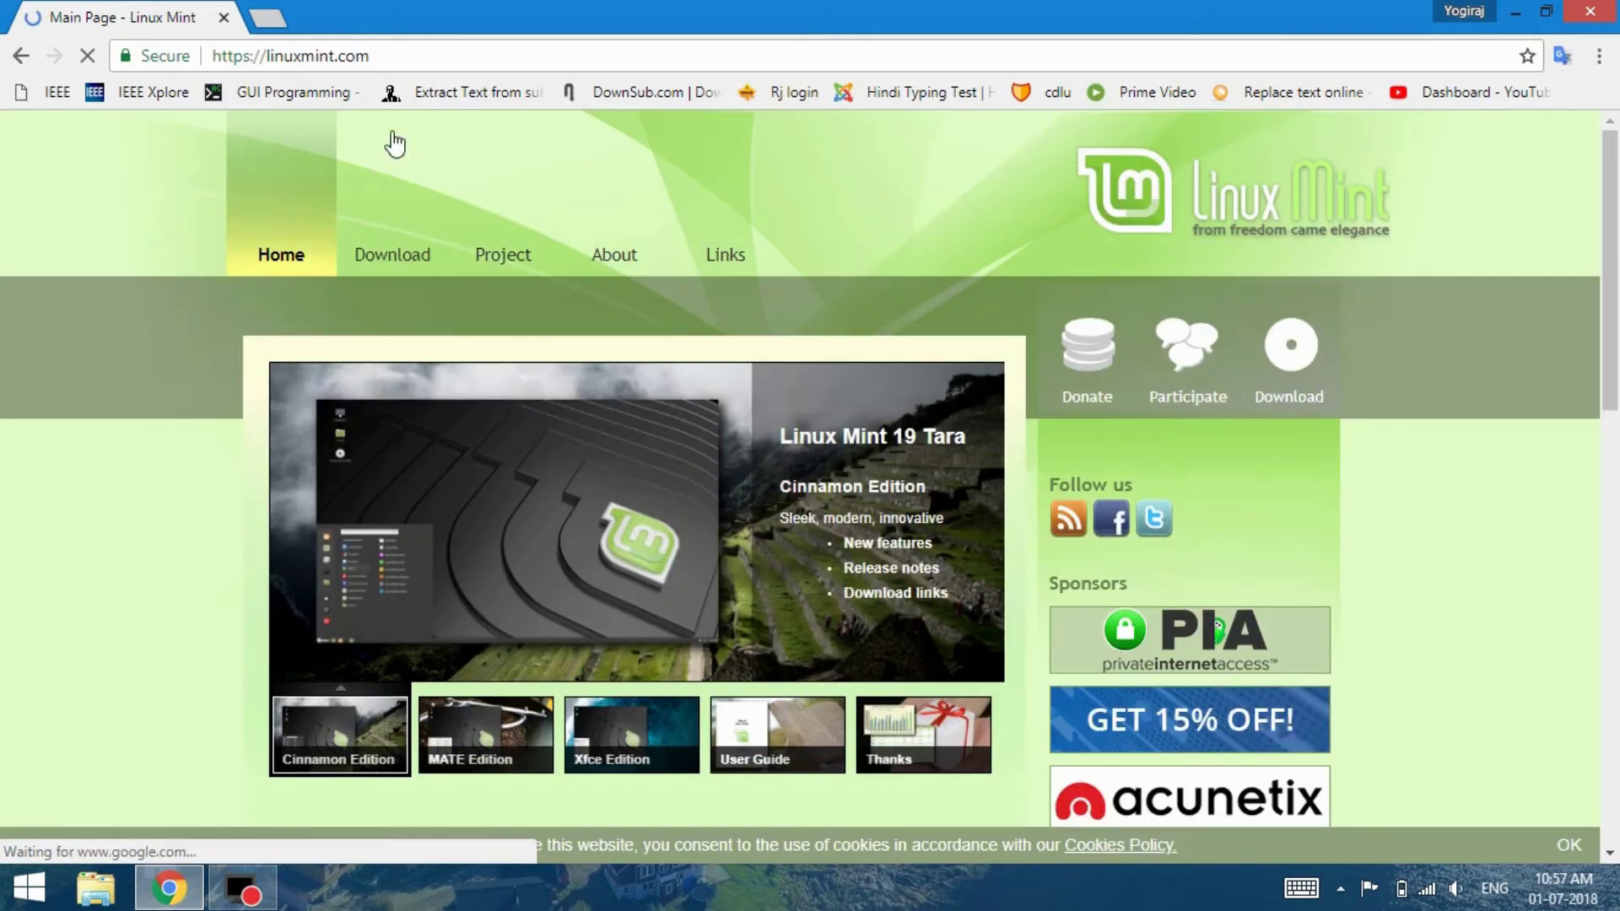
left_click(413, 259)
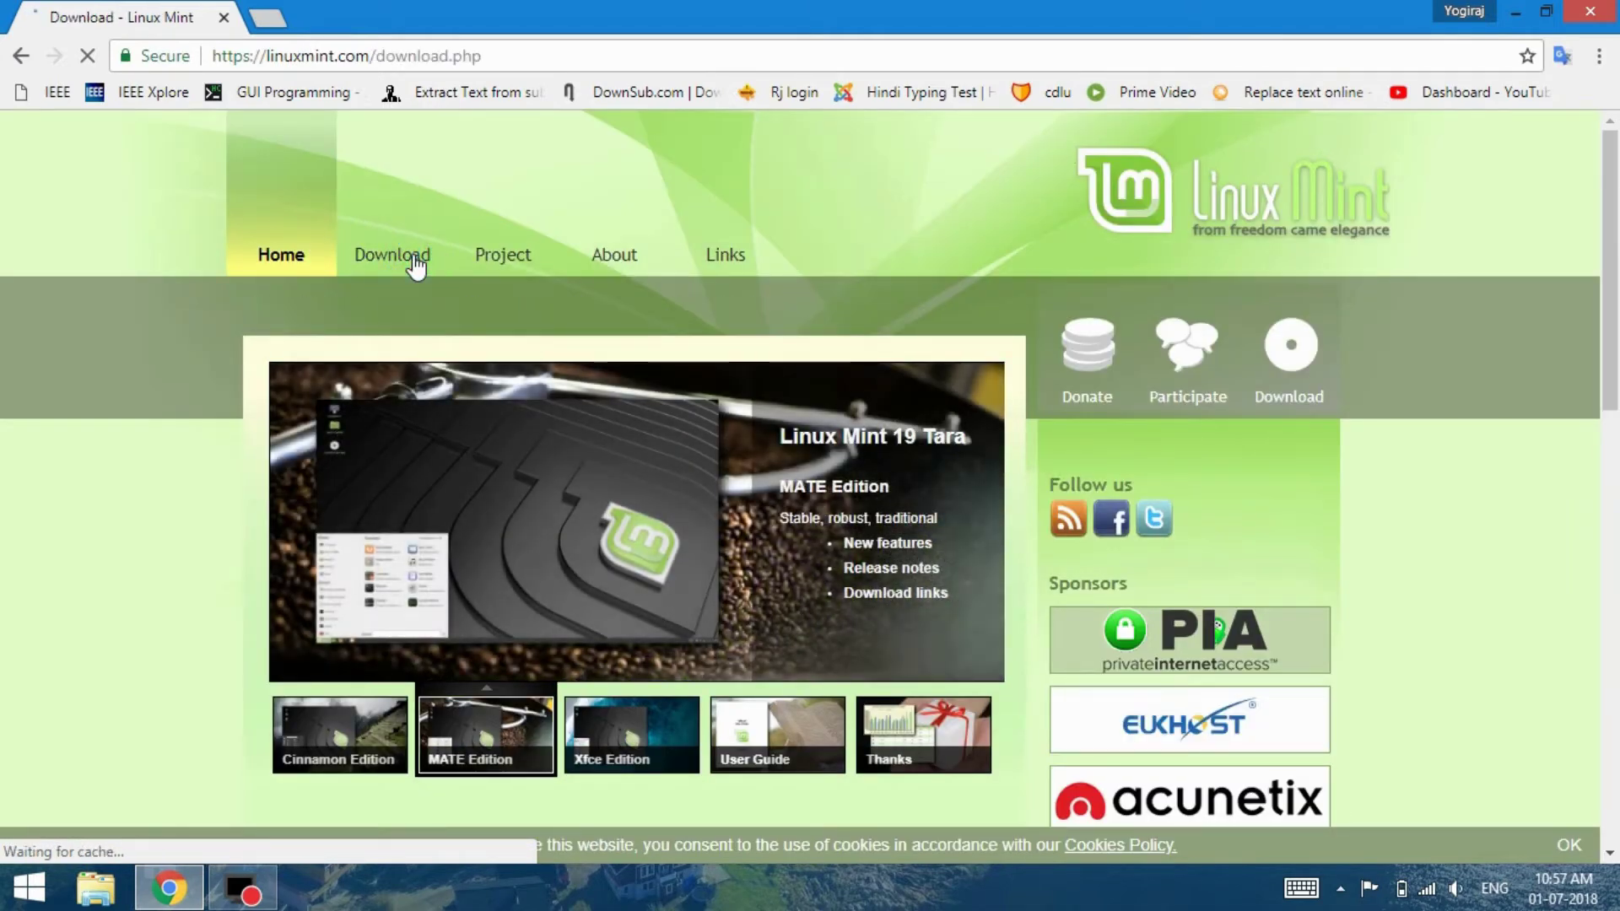
Pick the Cinnamon 64-bit edition and start the 1.8 GB ISO download from the Manitoba mirror
scroll(88, 343, "down", 7)
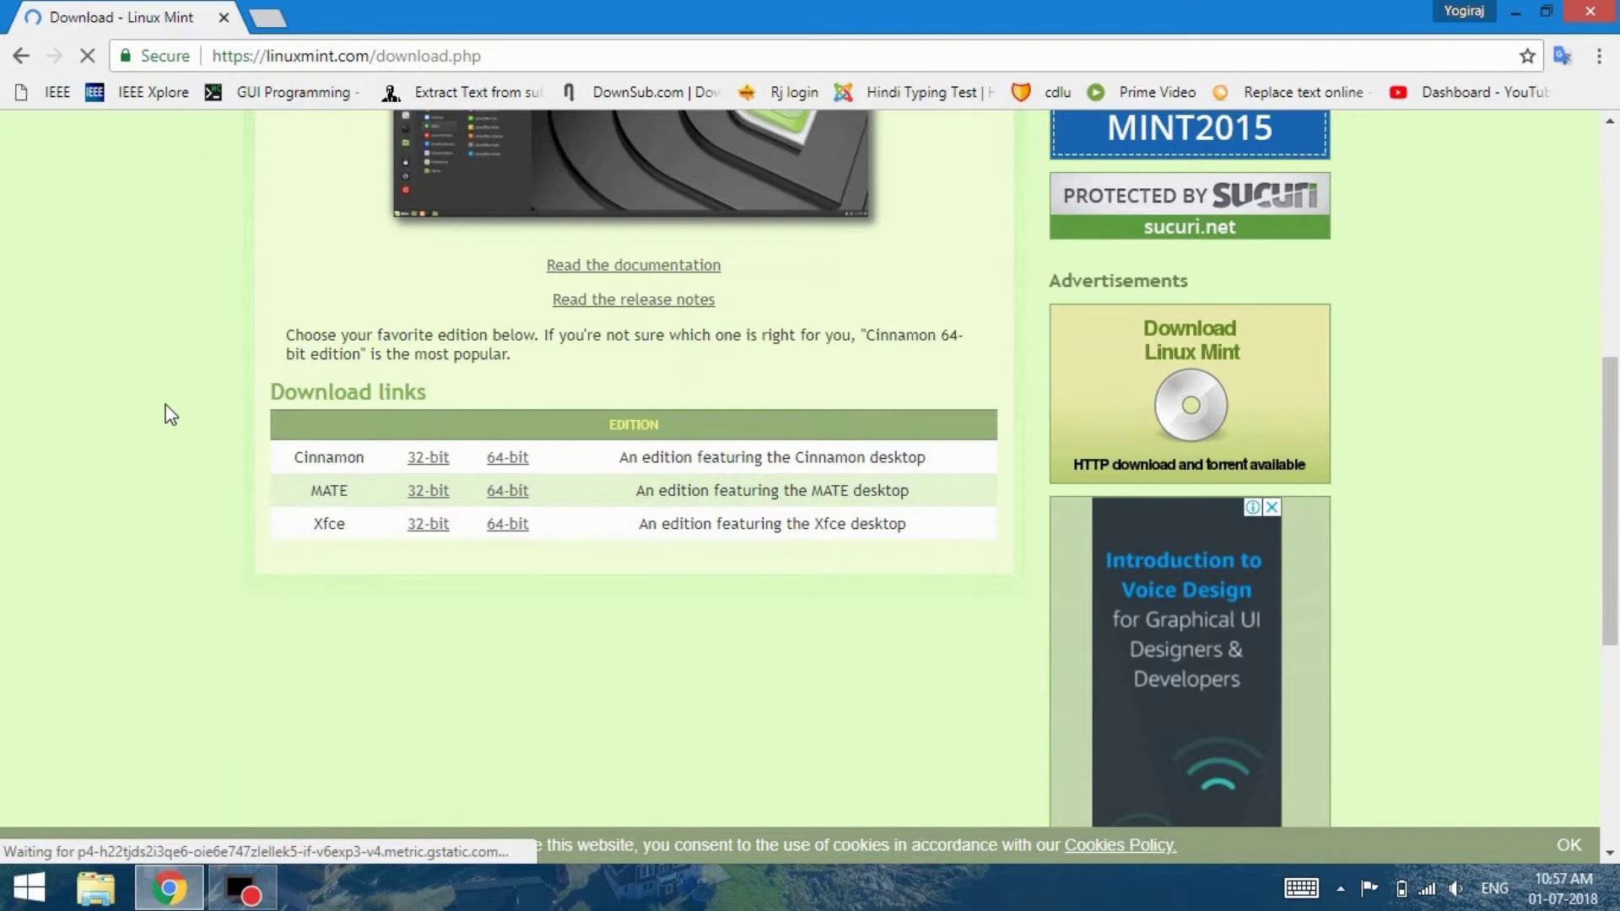
left_click(508, 457)
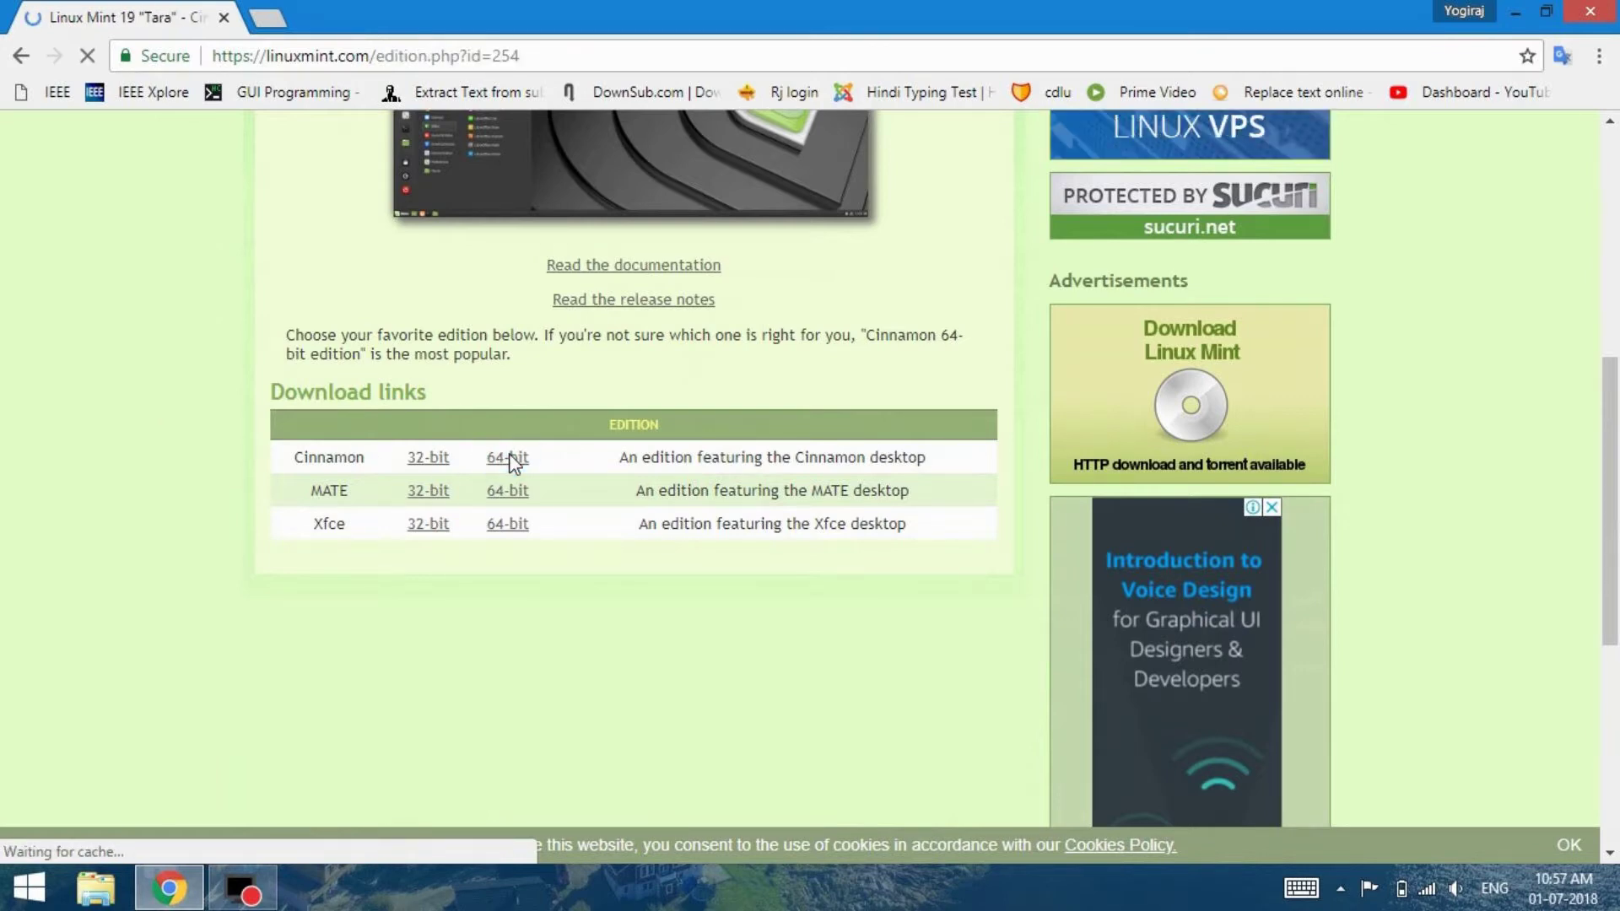
scroll(152, 399, "down", 3)
left_click(687, 494)
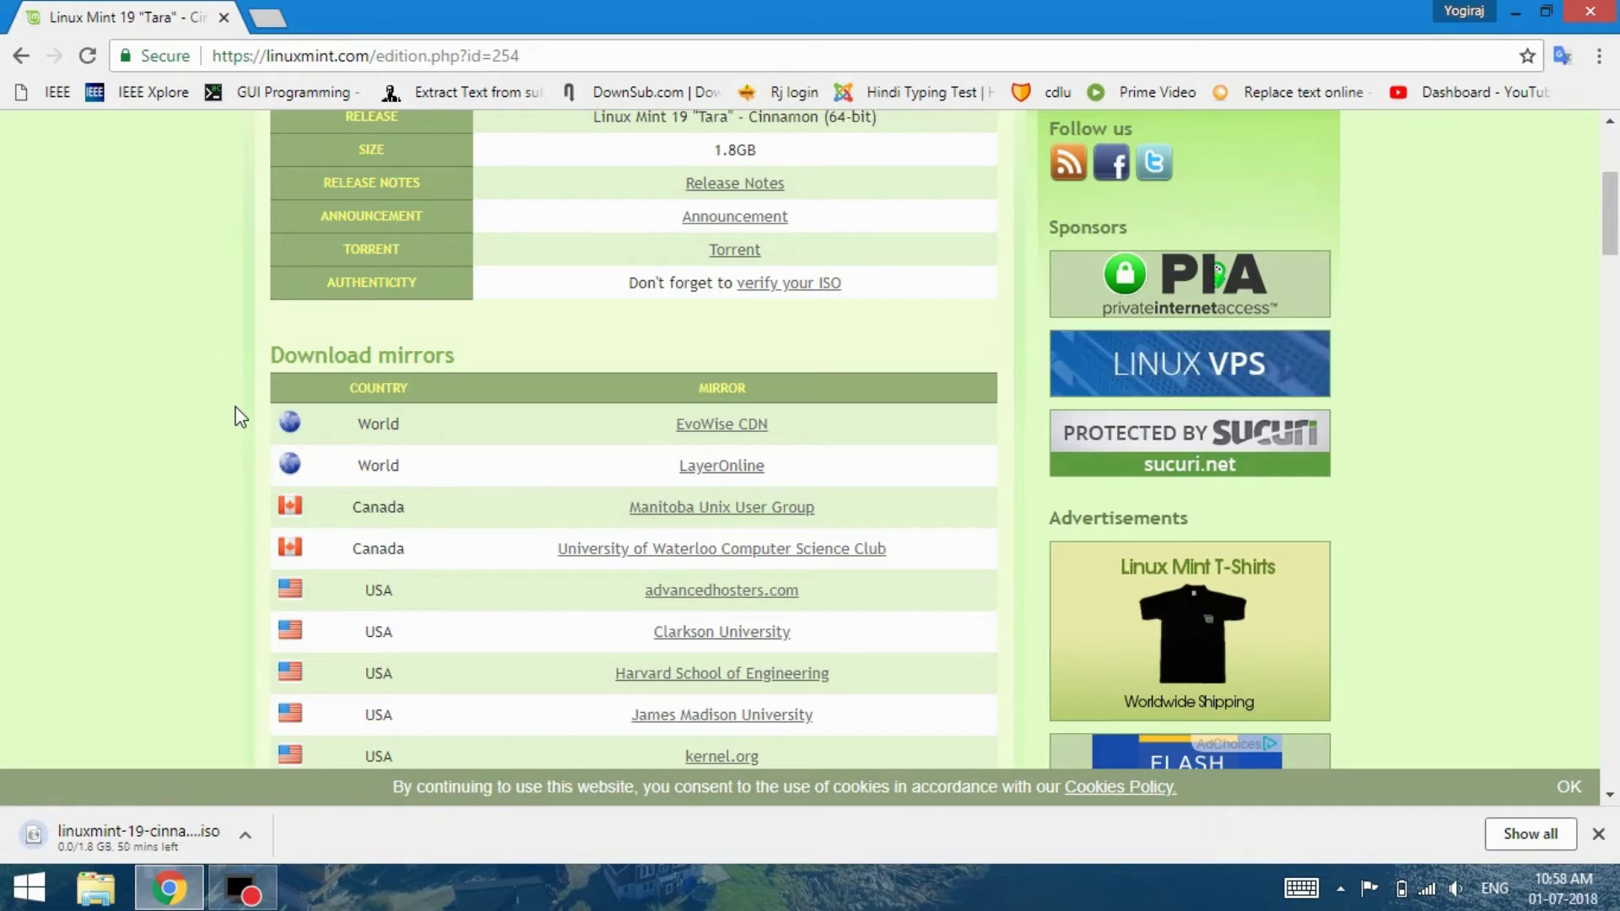
Show the desktop and launch the unetbootin program
key("super+d")
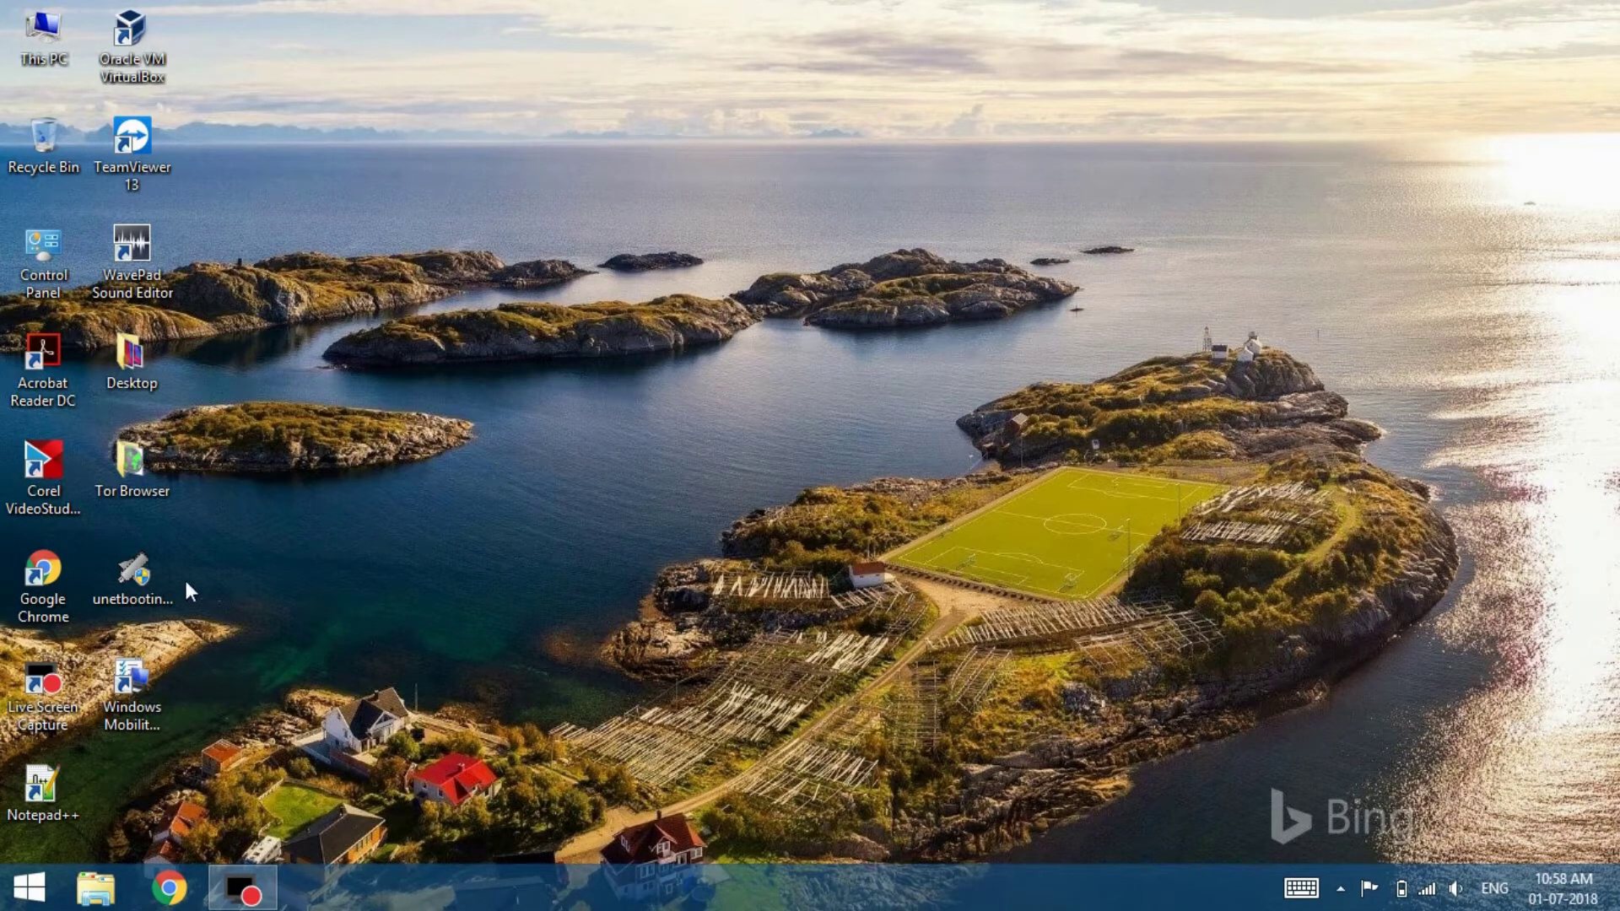
left_click(153, 566)
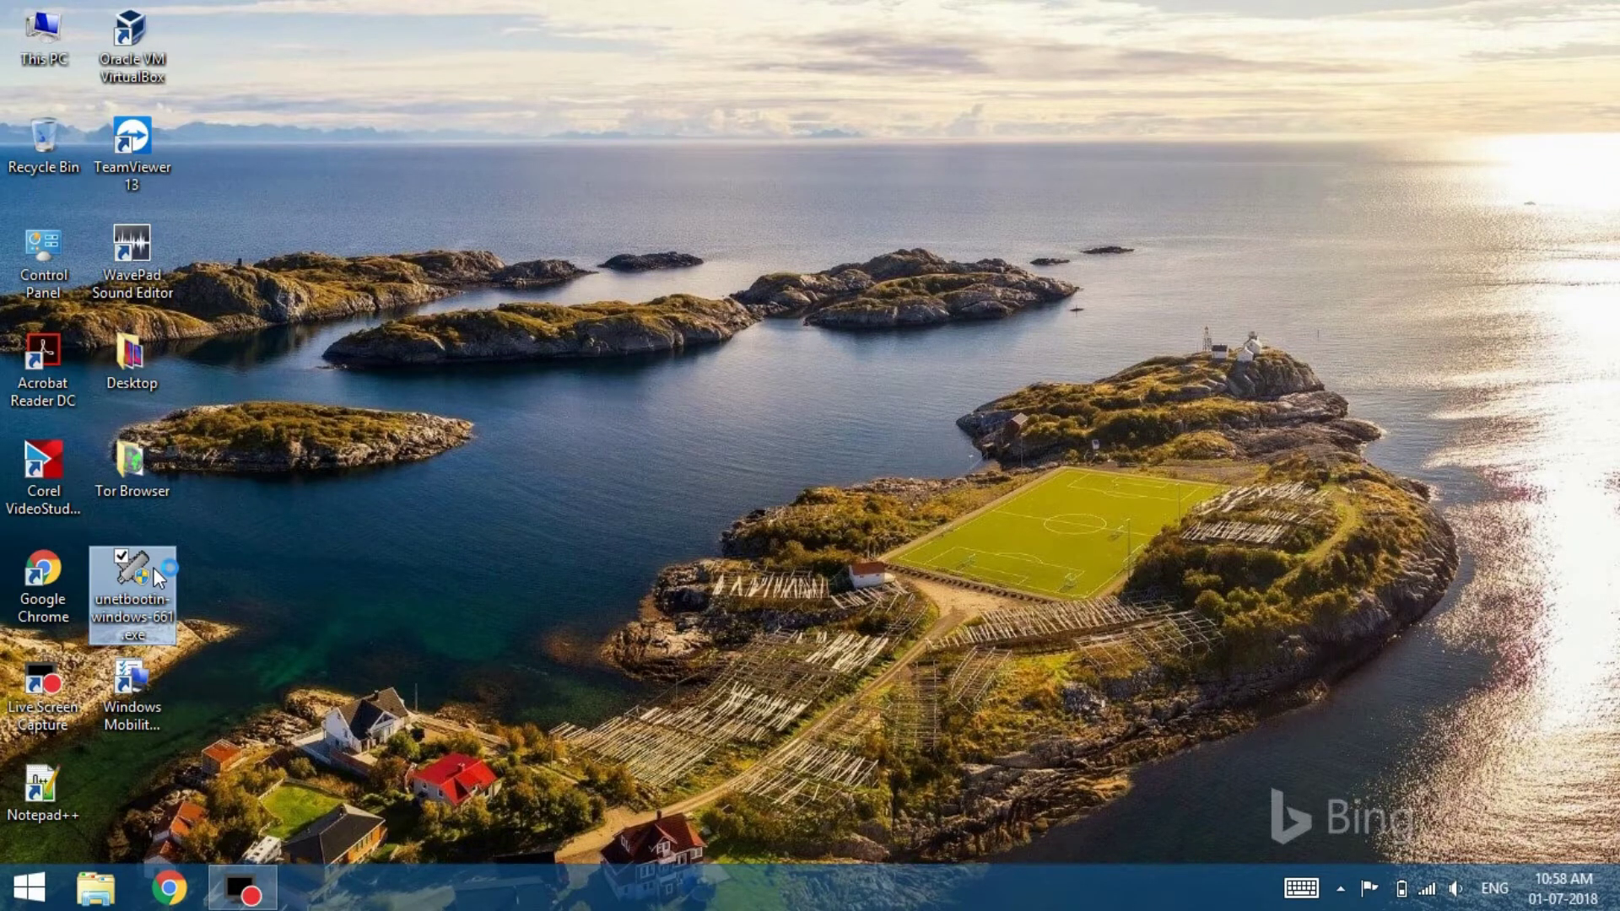
left_click(727, 453)
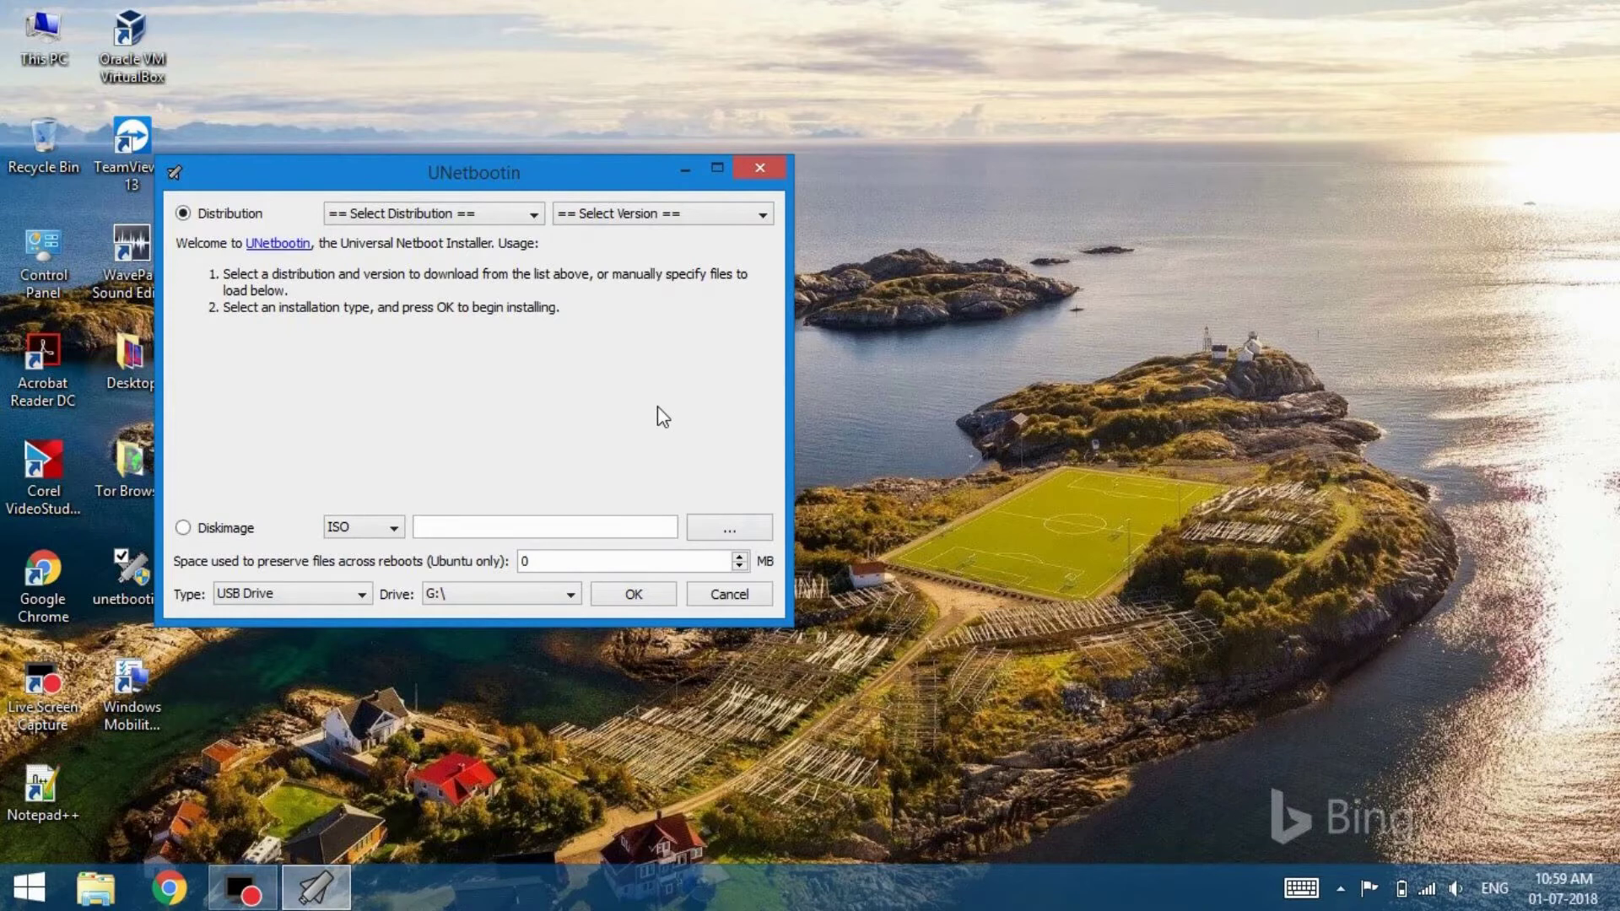
Choose Diskimage mode and load linuxmint-19-cinnamon-64bit.iso from the Downloads folder
left_click(203, 541)
left_click(709, 530)
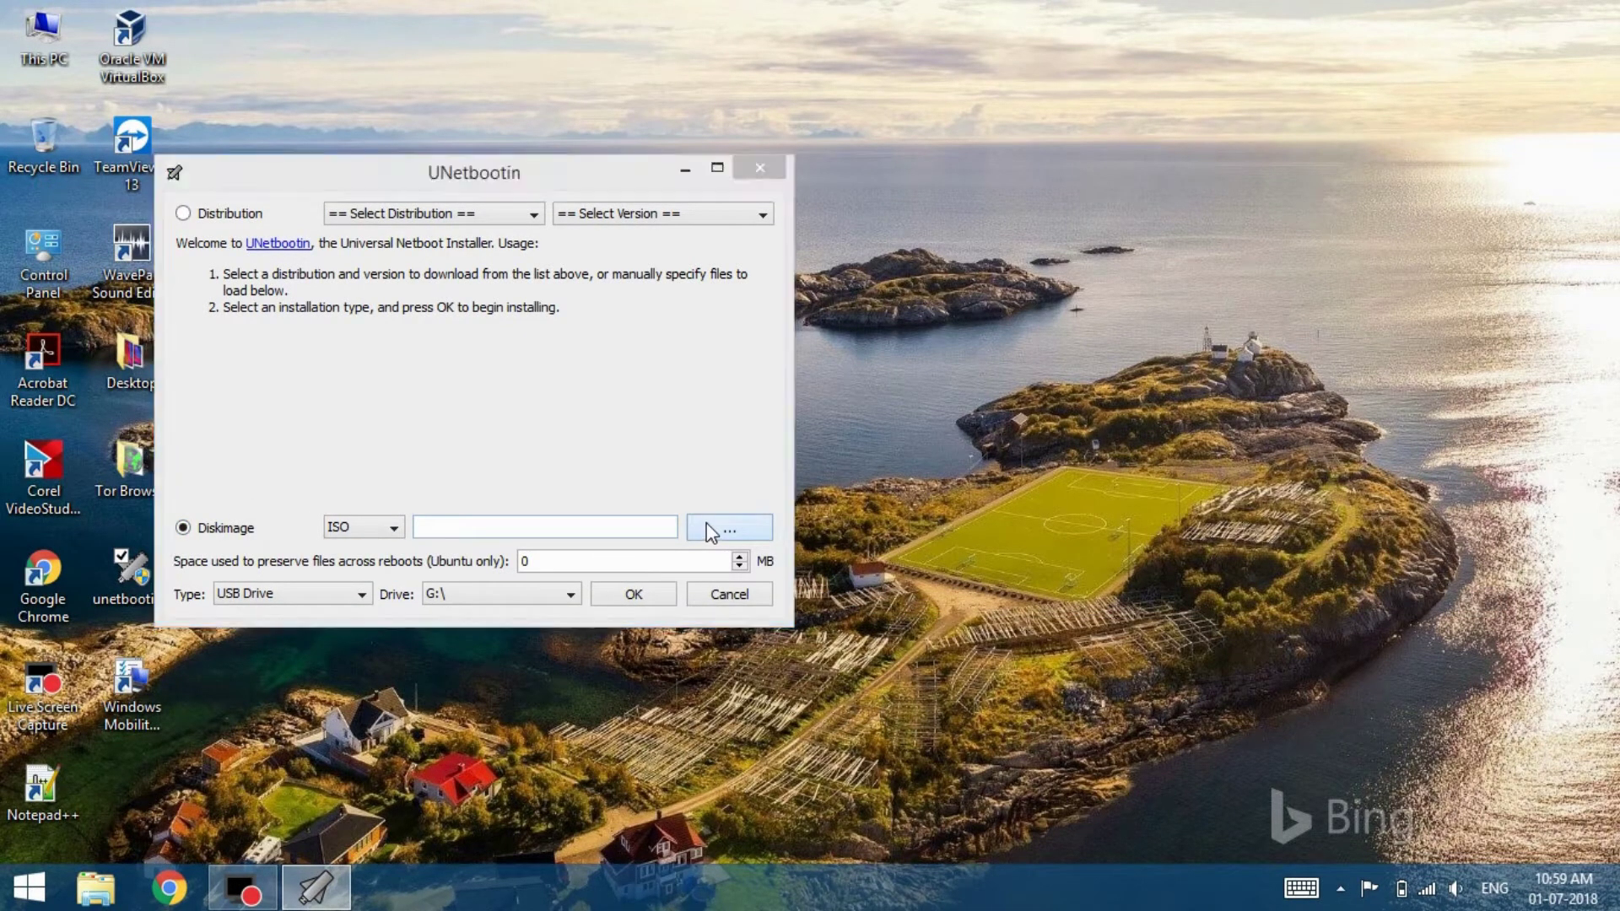
left_click(711, 531)
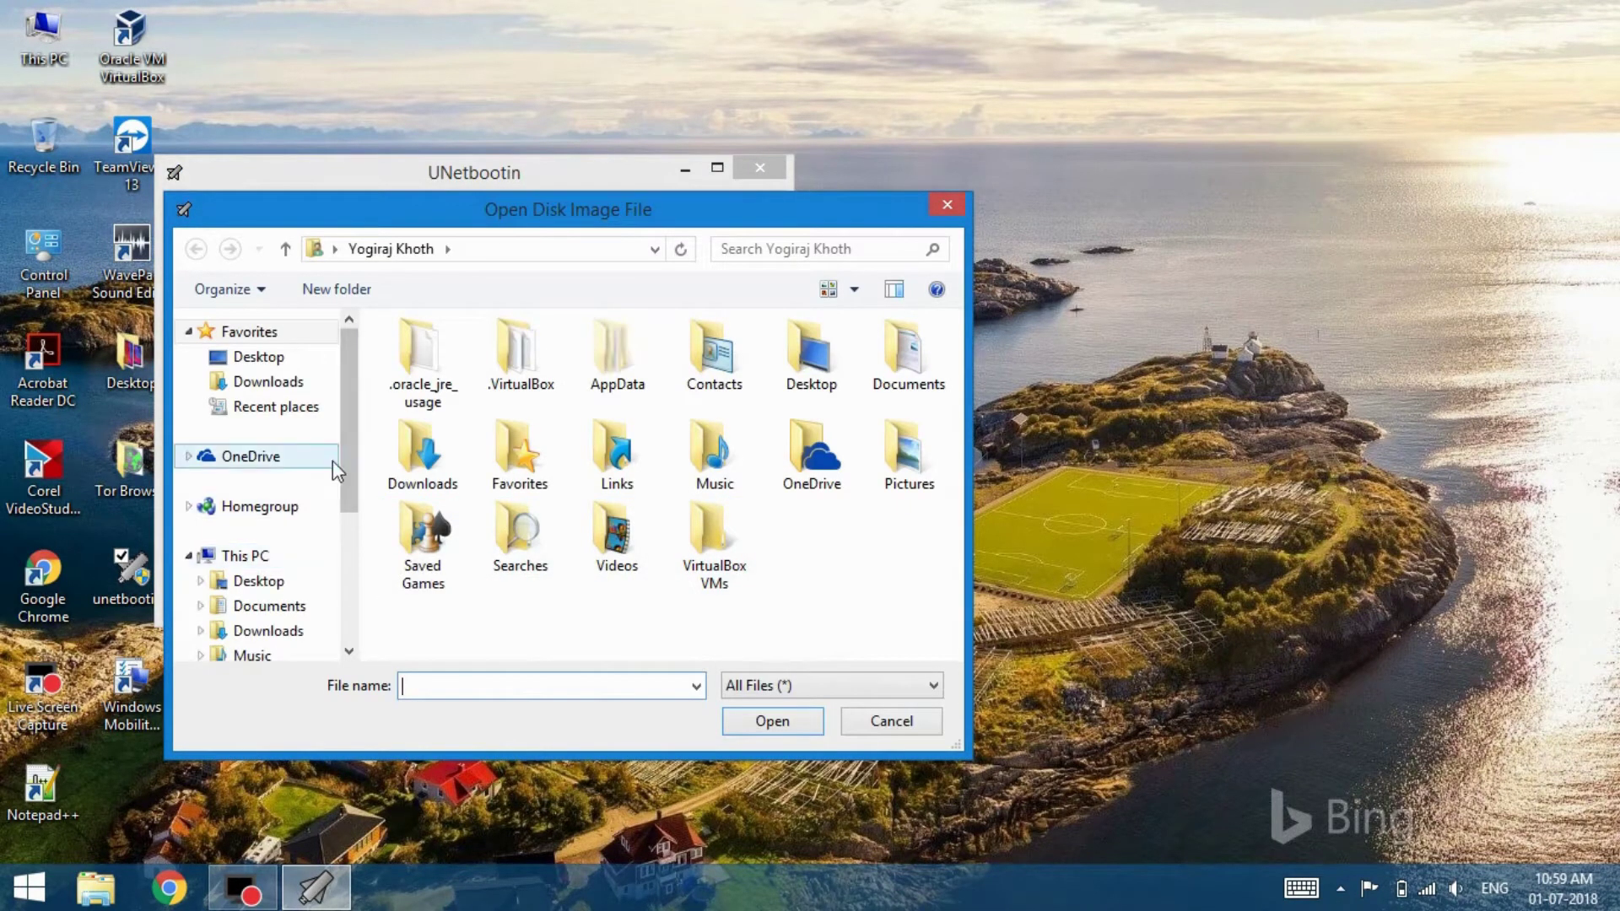
scroll(333, 460, "down", 1)
double_click(418, 447)
left_click(467, 627)
left_click(771, 722)
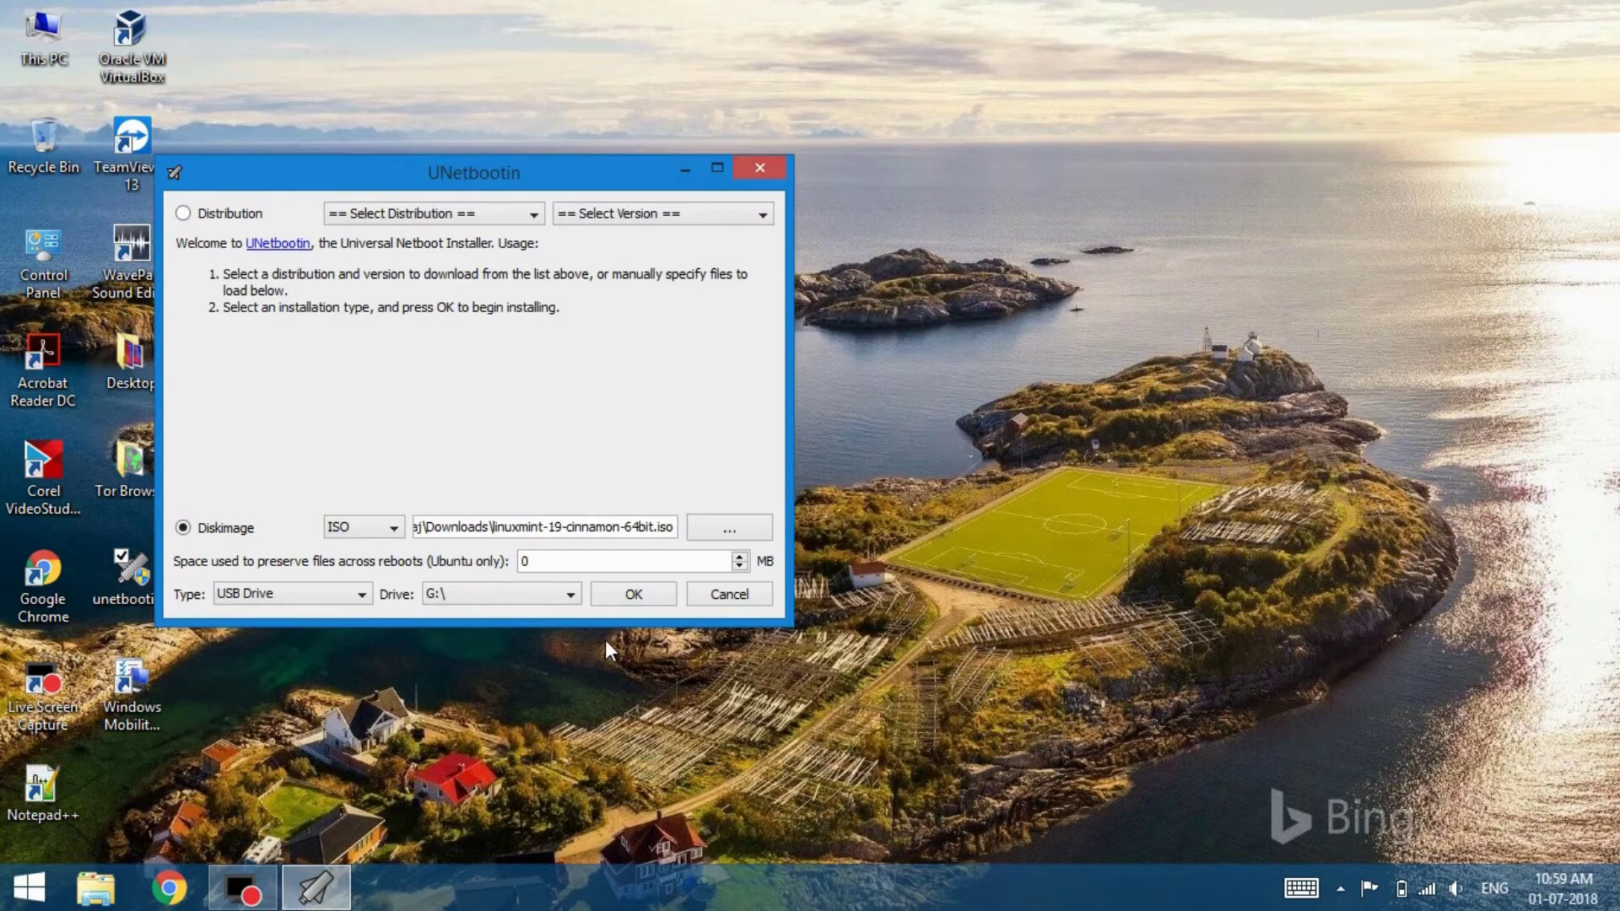
left_click_drag(429, 180, 922, 165)
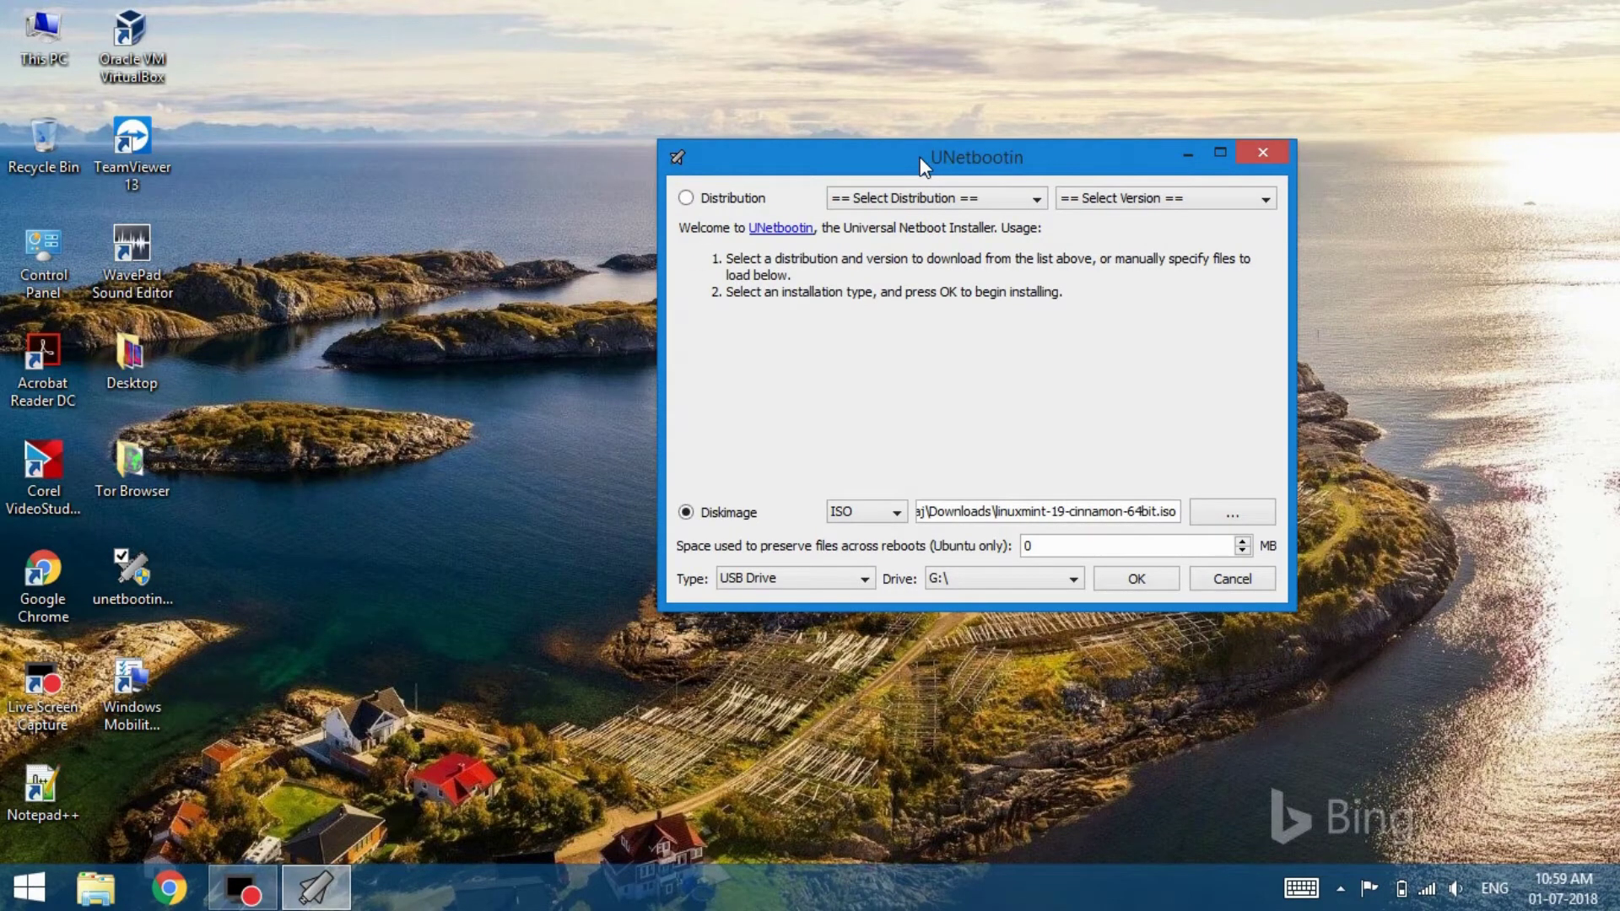
Open This PC beside UNetbootin to confirm the USB stick is Removable Disk (G:)
key("super+e")
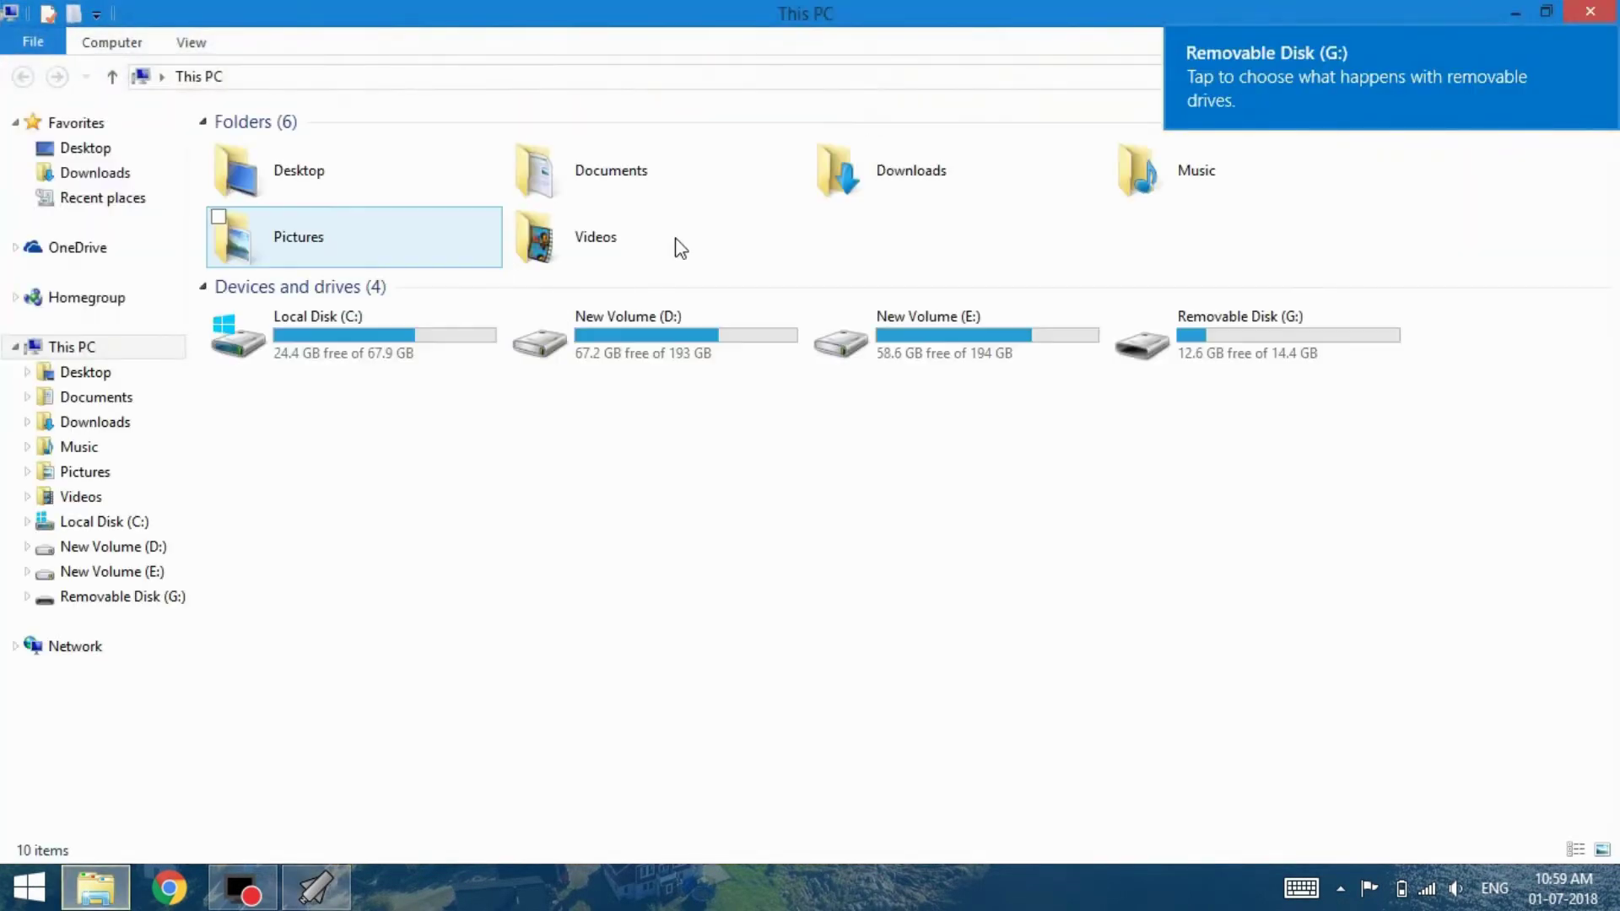
left_click(1549, 11)
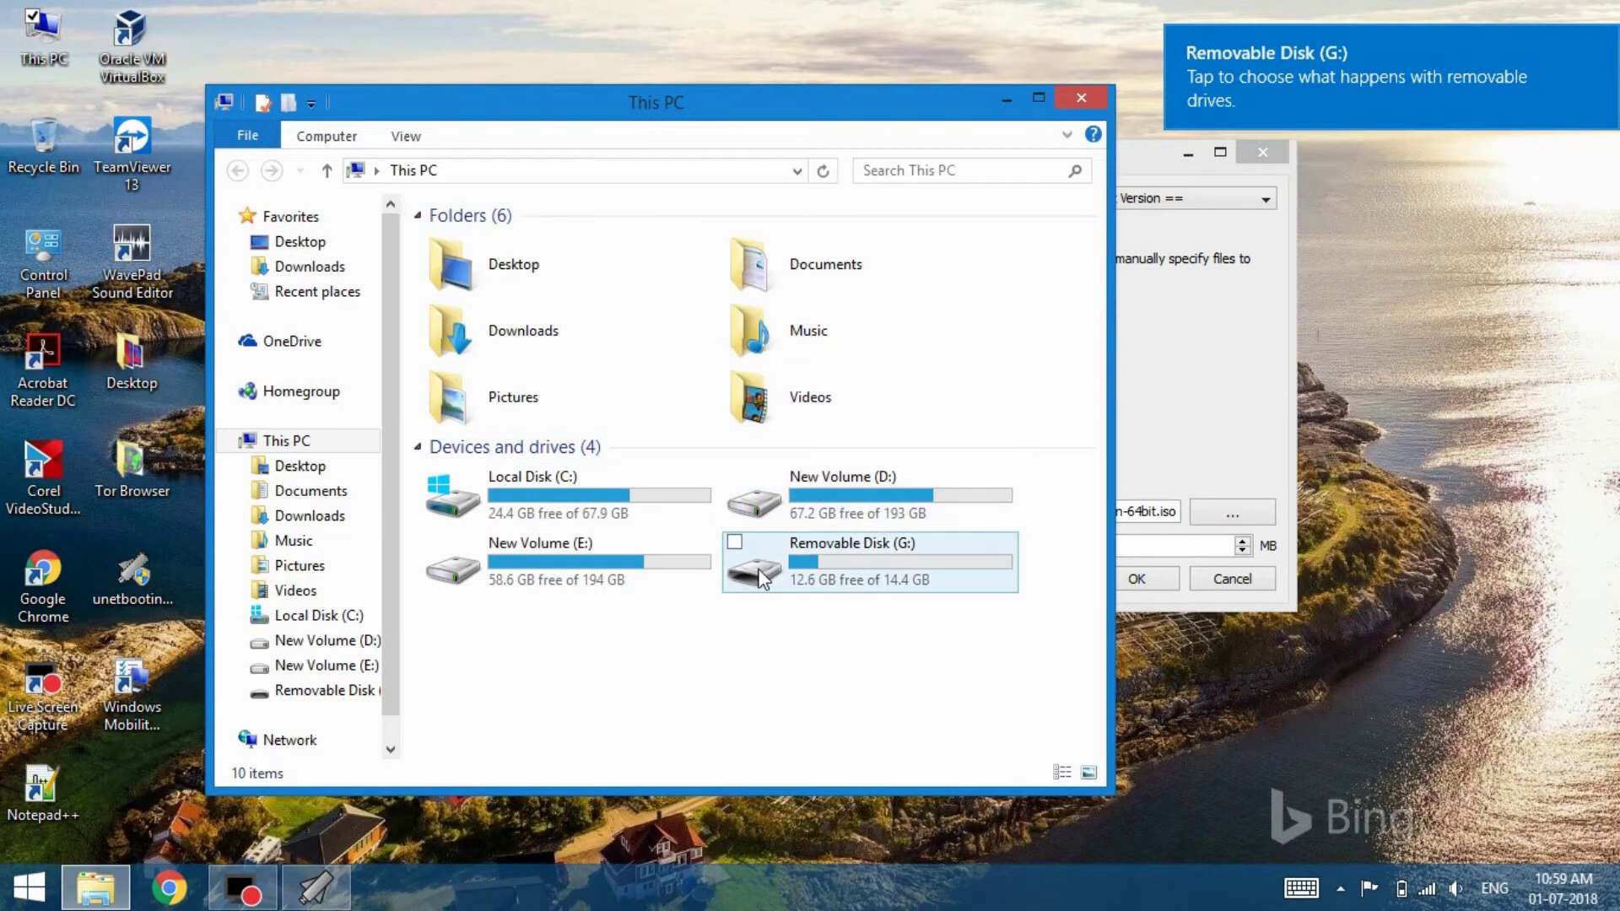
left_click_drag(848, 116, 674, 86)
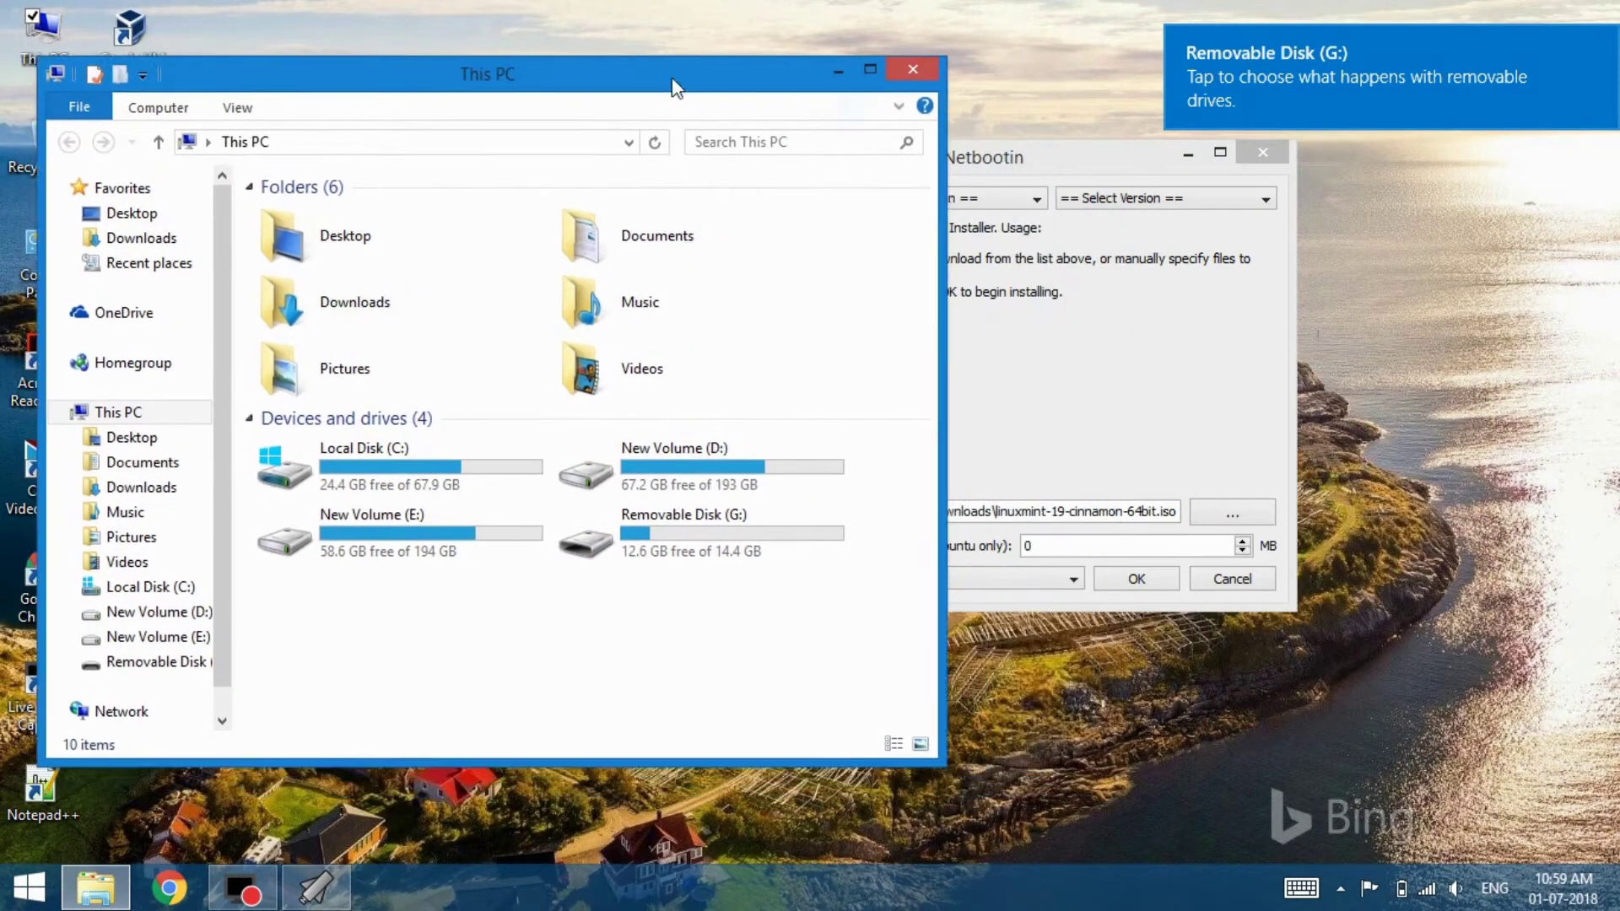
Keep Type USB Drive and Drive G:\, write the ISO, then exit UNetbootin
left_click(1070, 361)
left_click(947, 579)
left_click(946, 579)
left_click(862, 581)
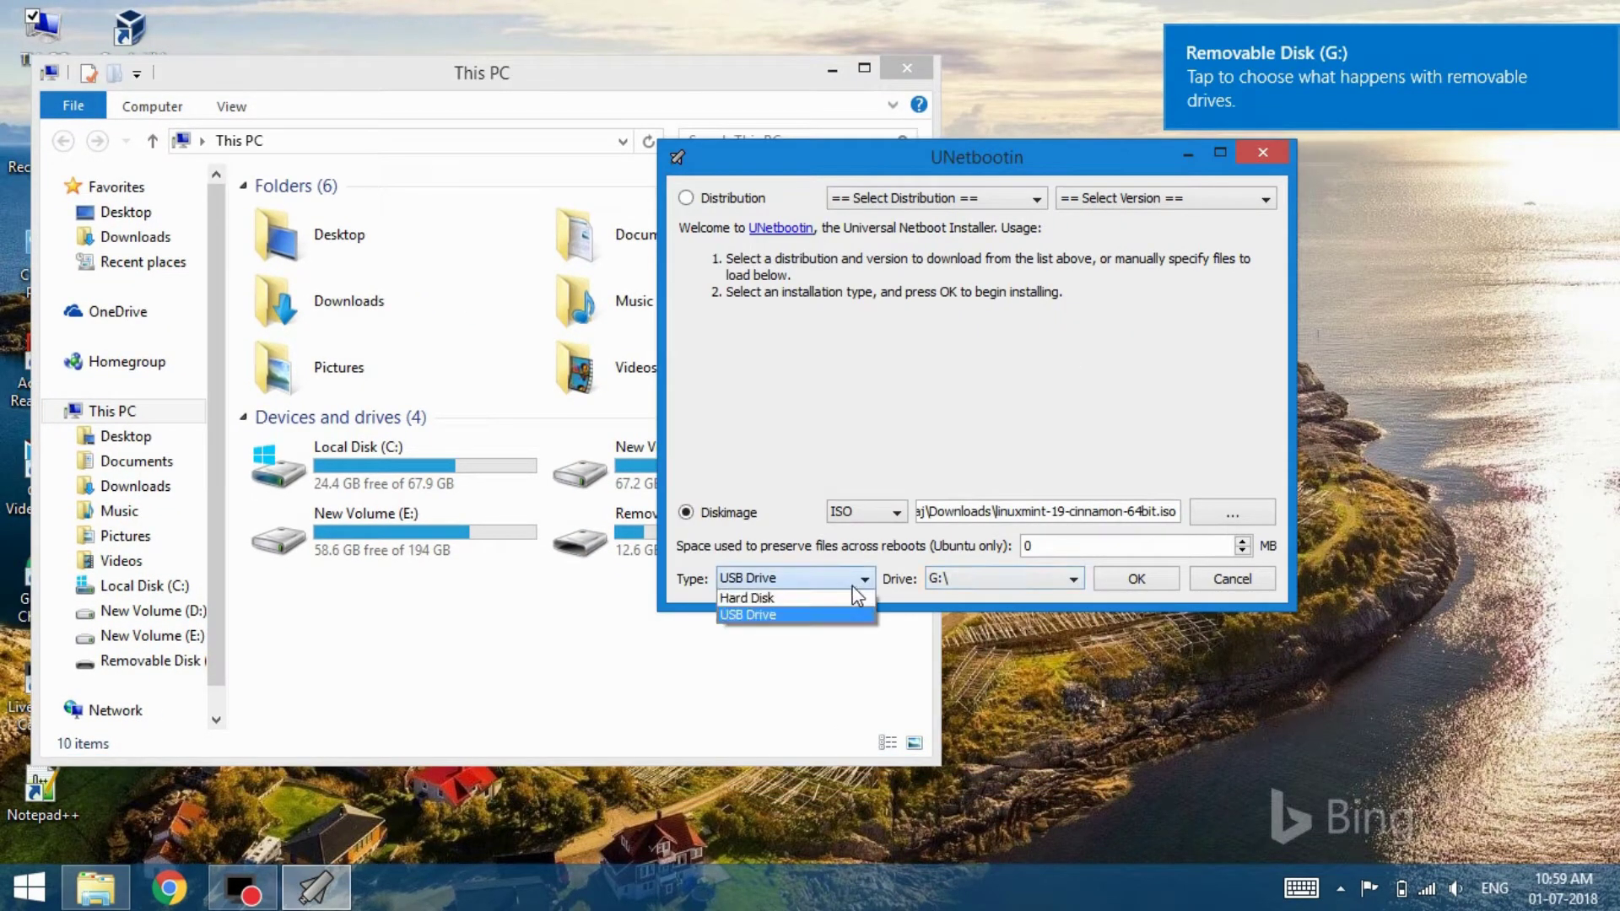
left_click(857, 600)
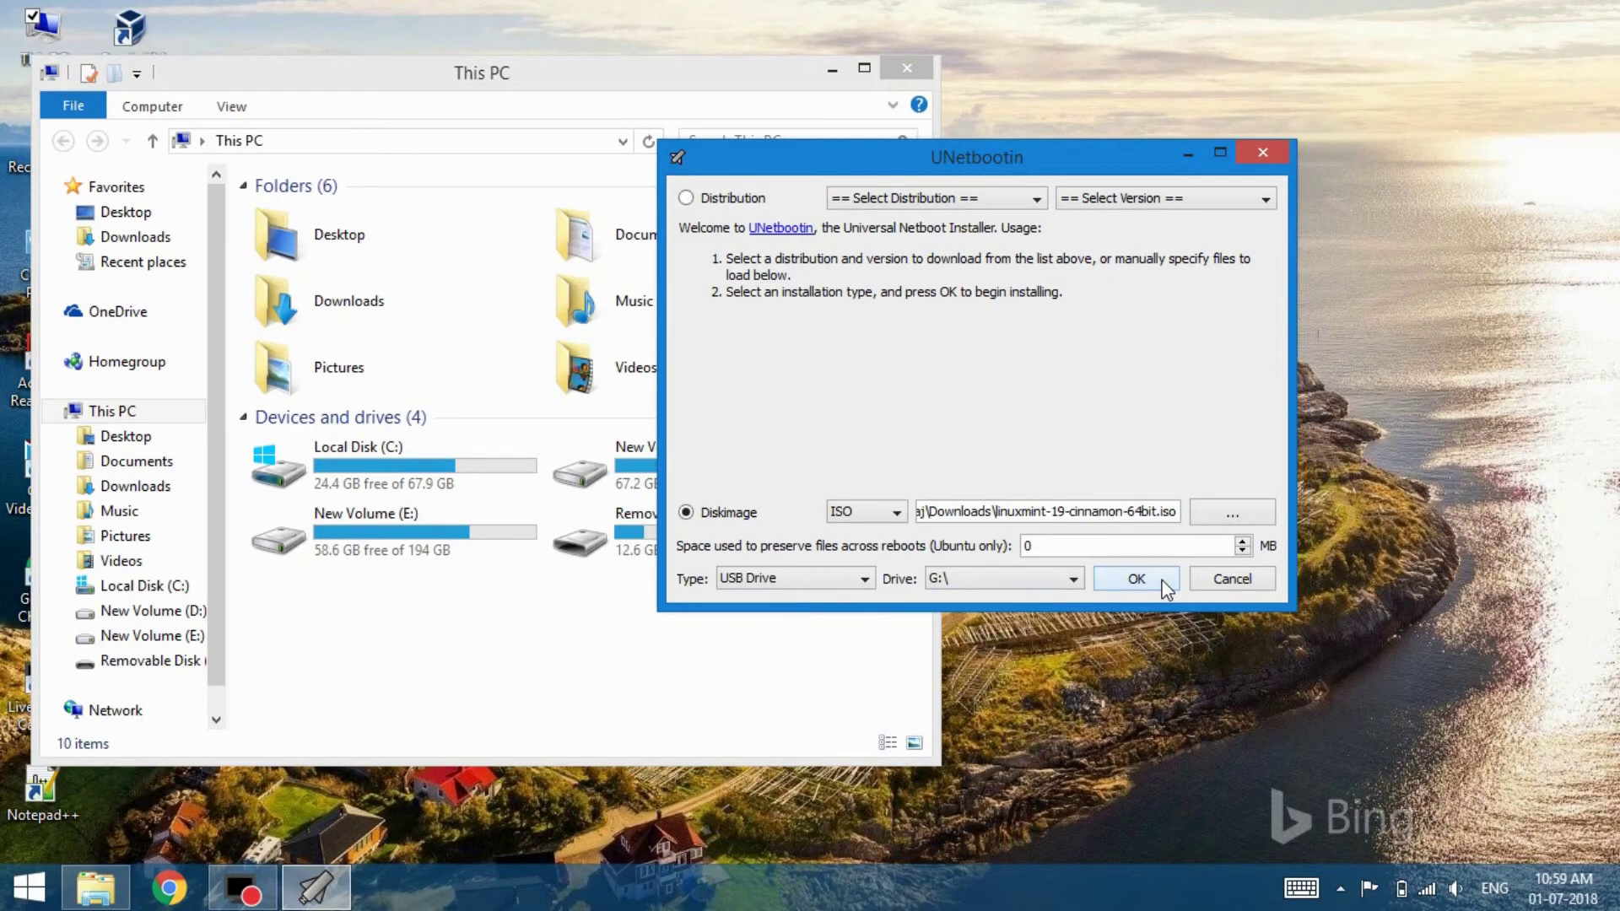
left_click(1163, 581)
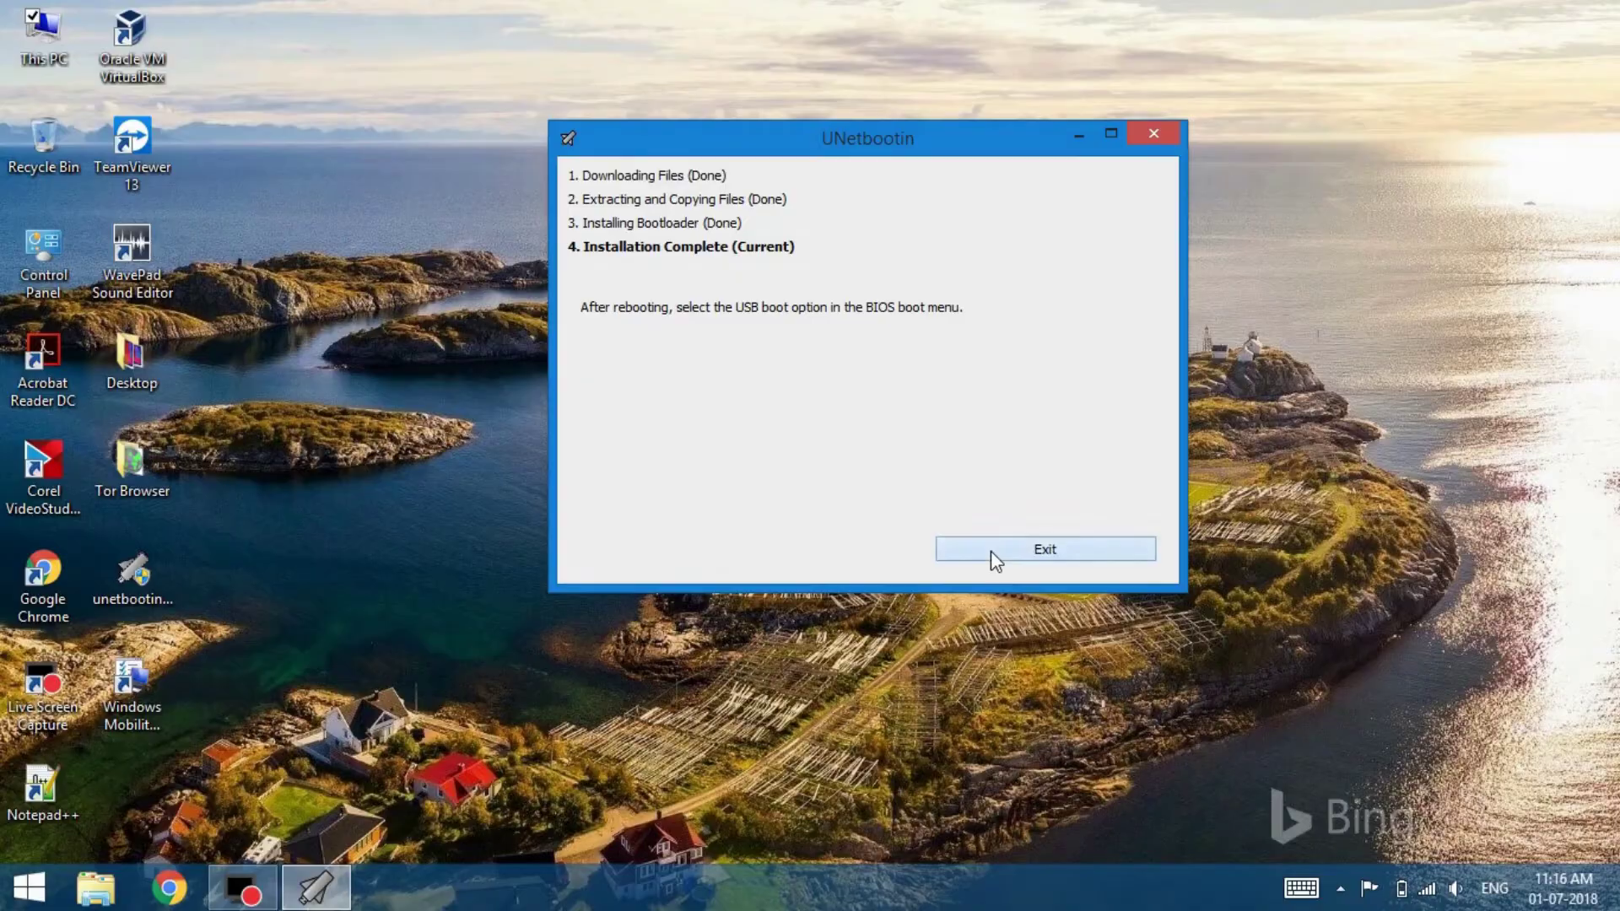
left_click(991, 550)
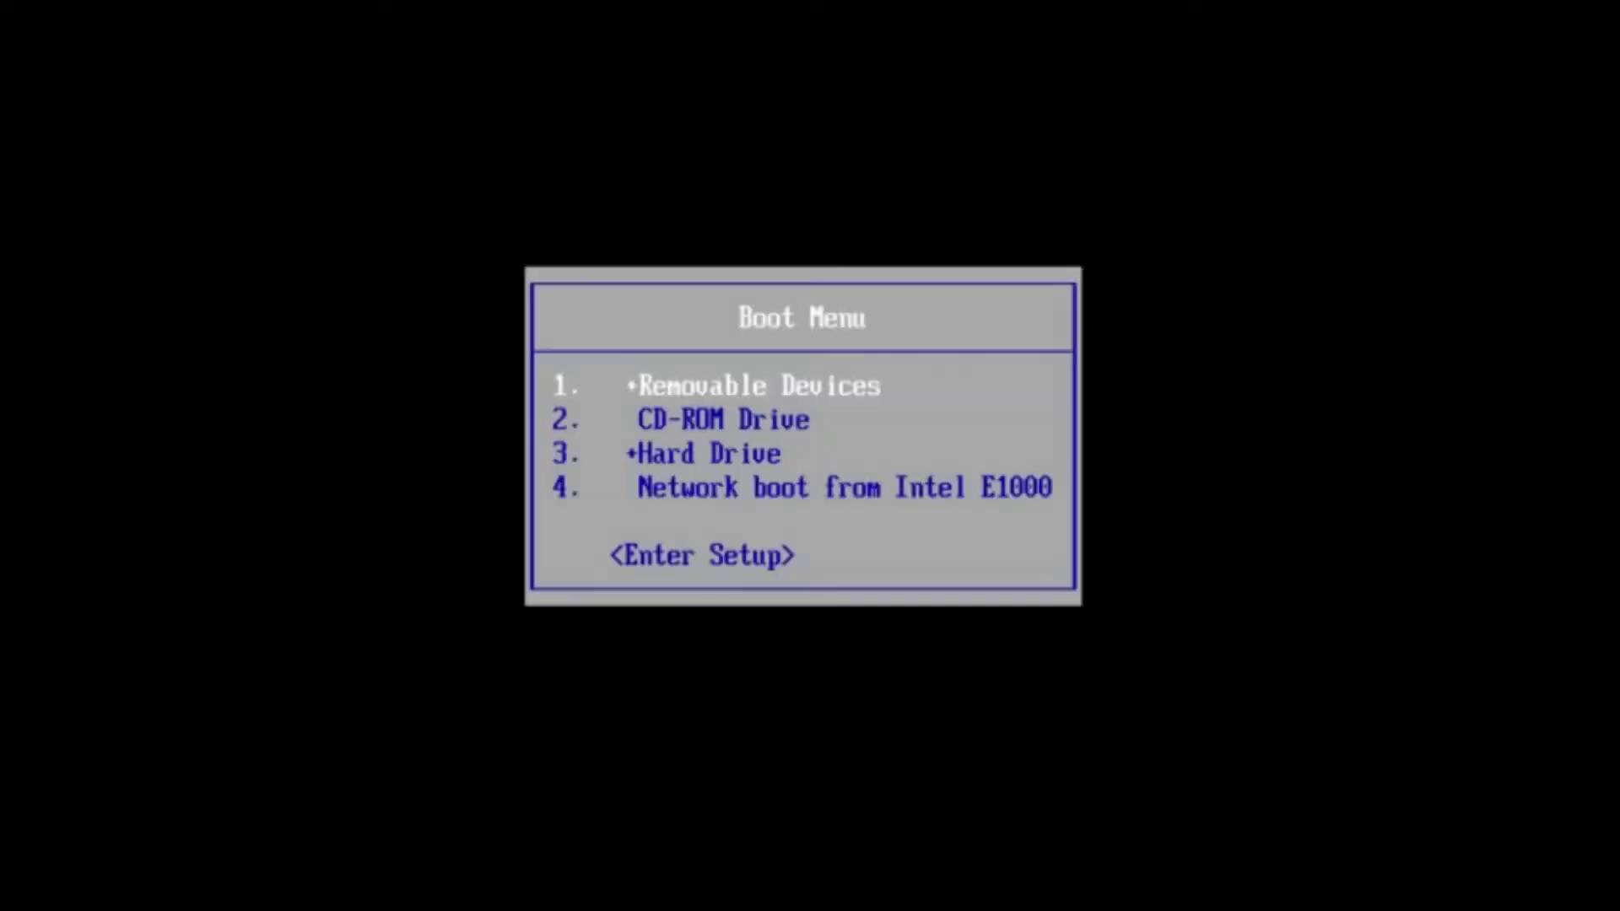
Enter the BIOS setup, save the removable-devices-first boot order with F10, and boot from USB
key("Down")
key("Down")
key("Down")
key("Down")
key("Return")
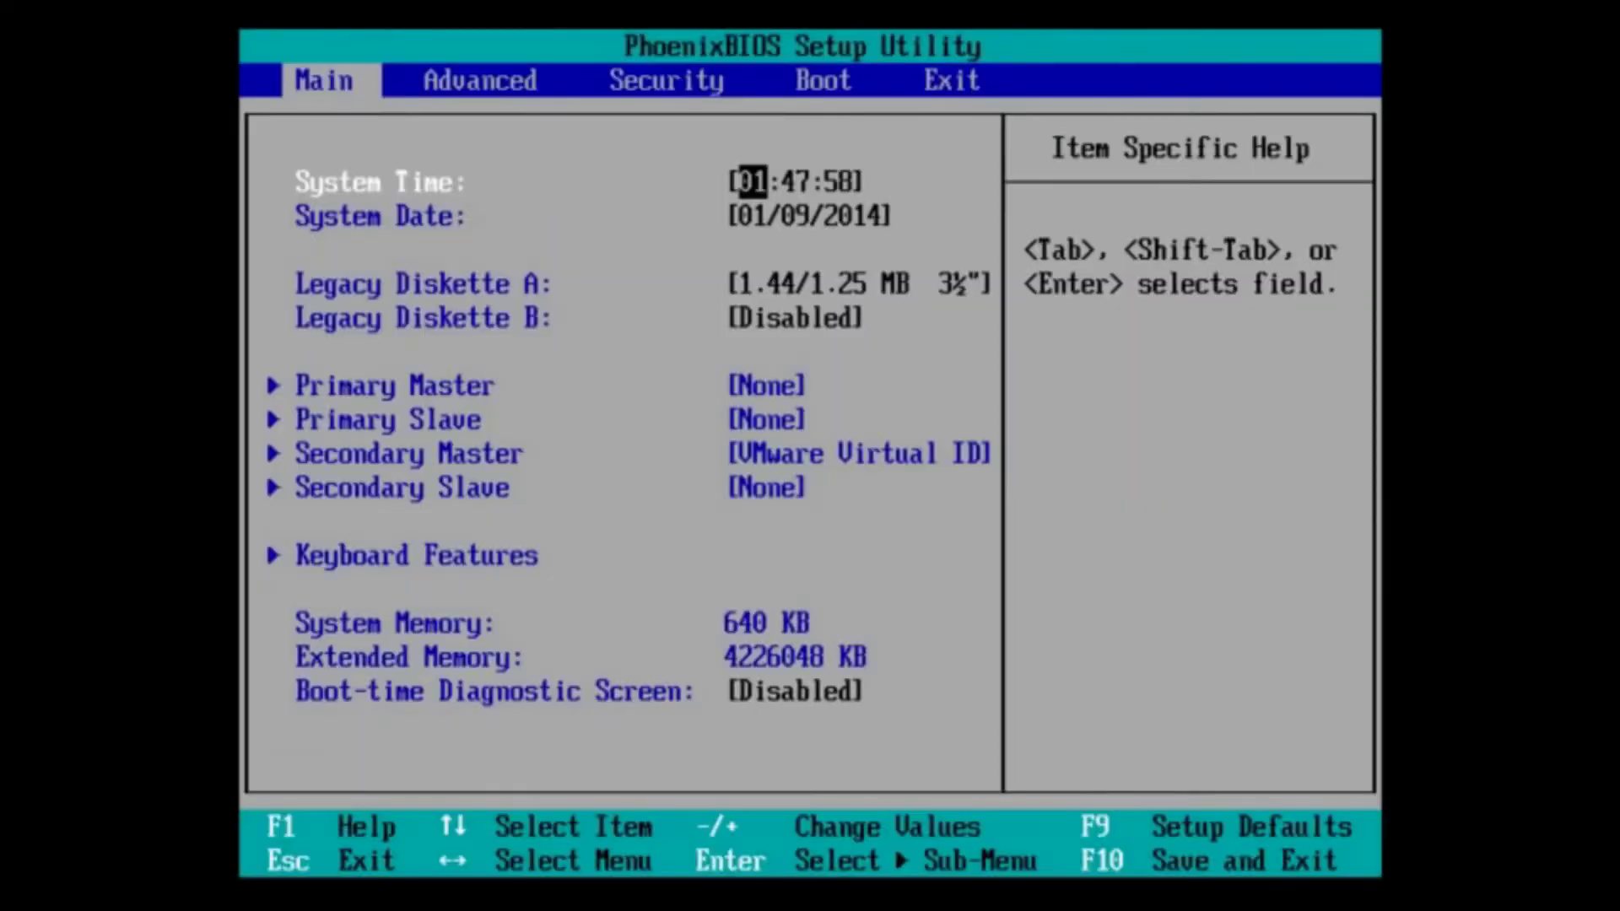
key("Right")
key("Right")
key("Right")
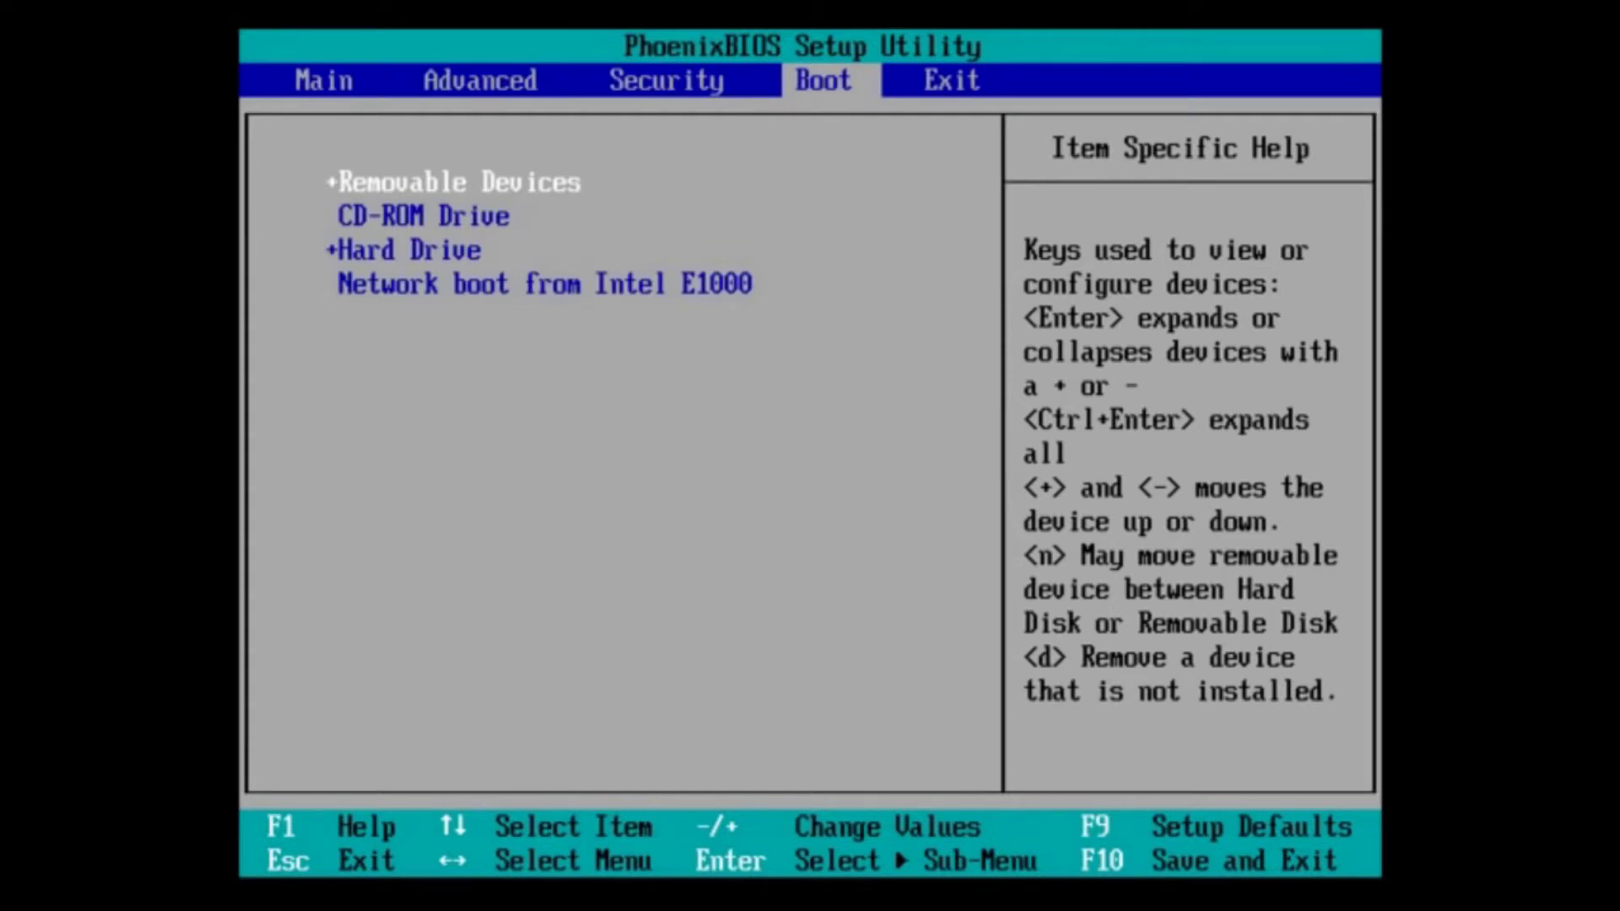
key("F10")
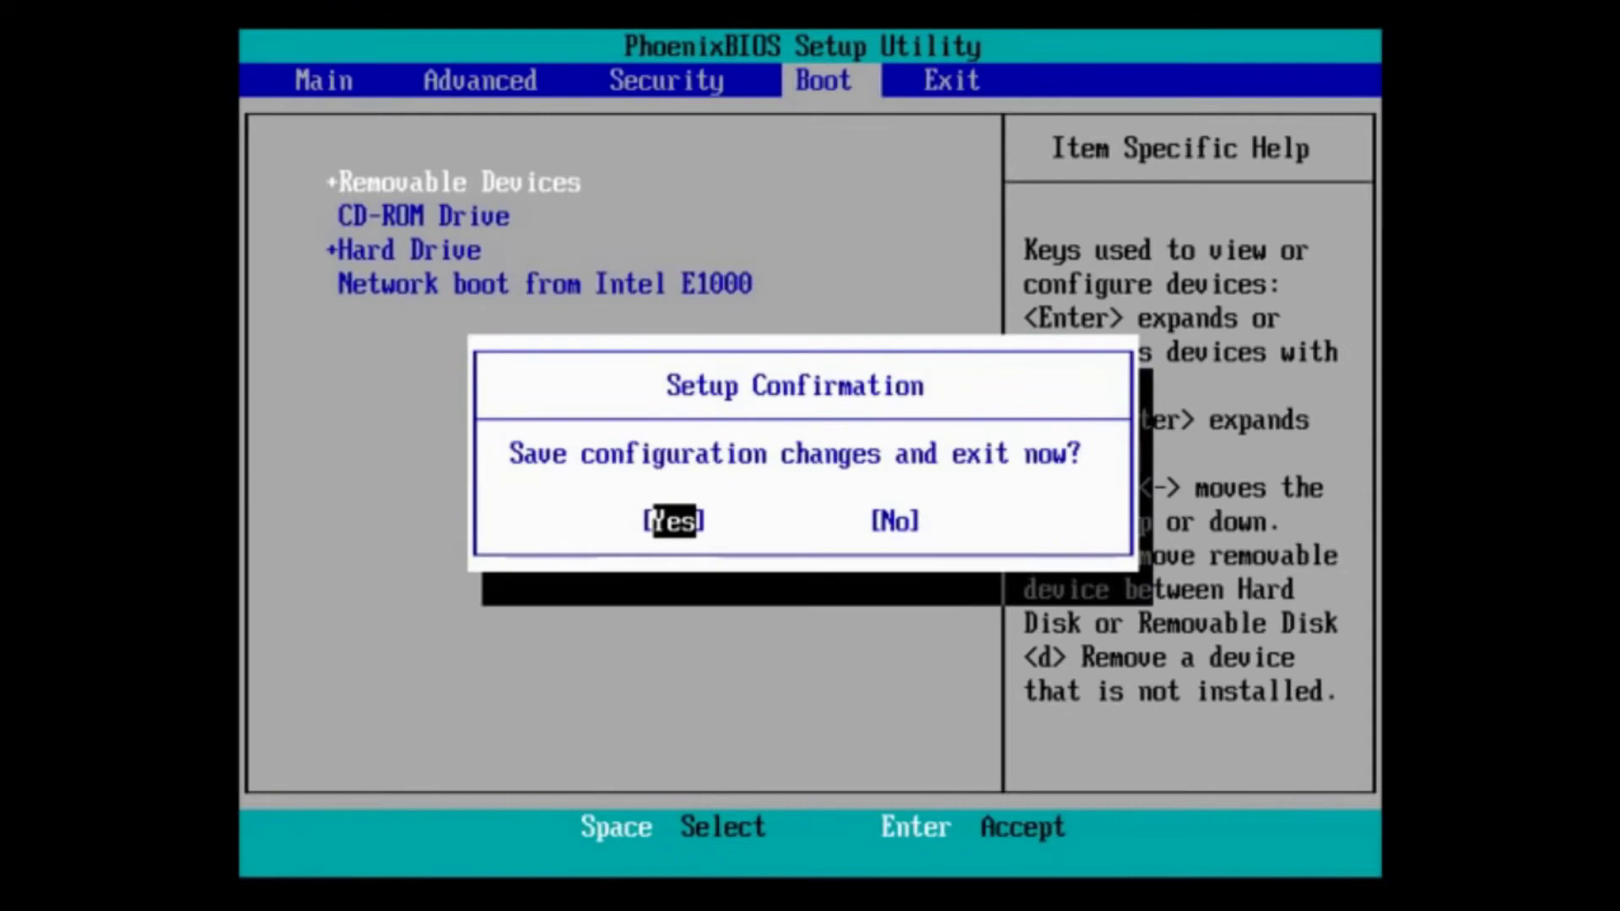
key("Return")
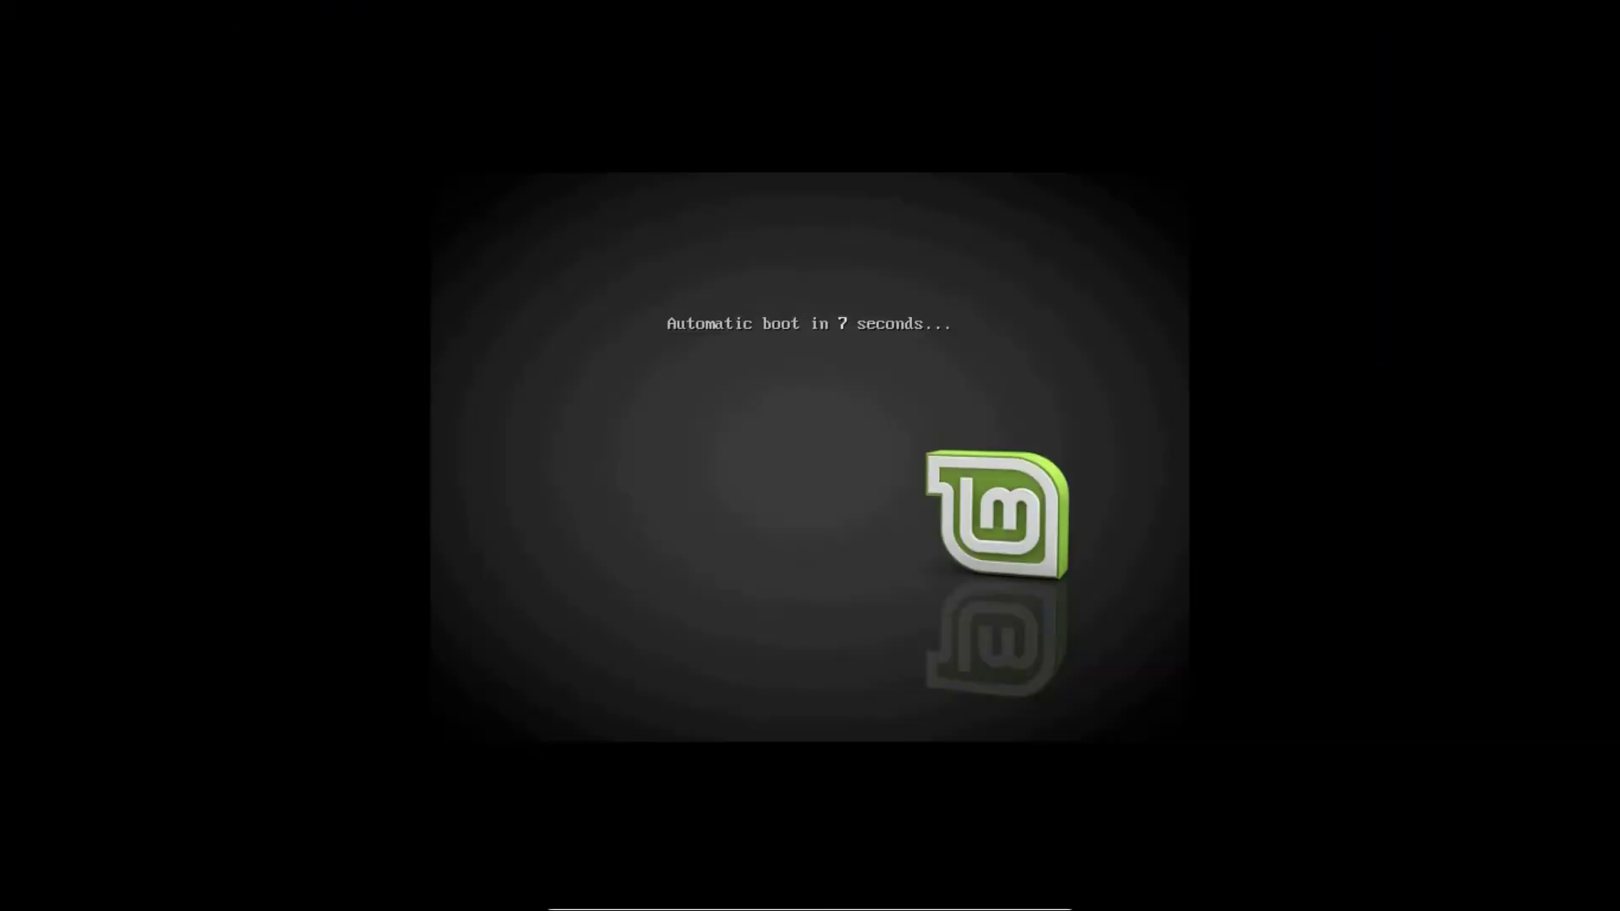
key("space")
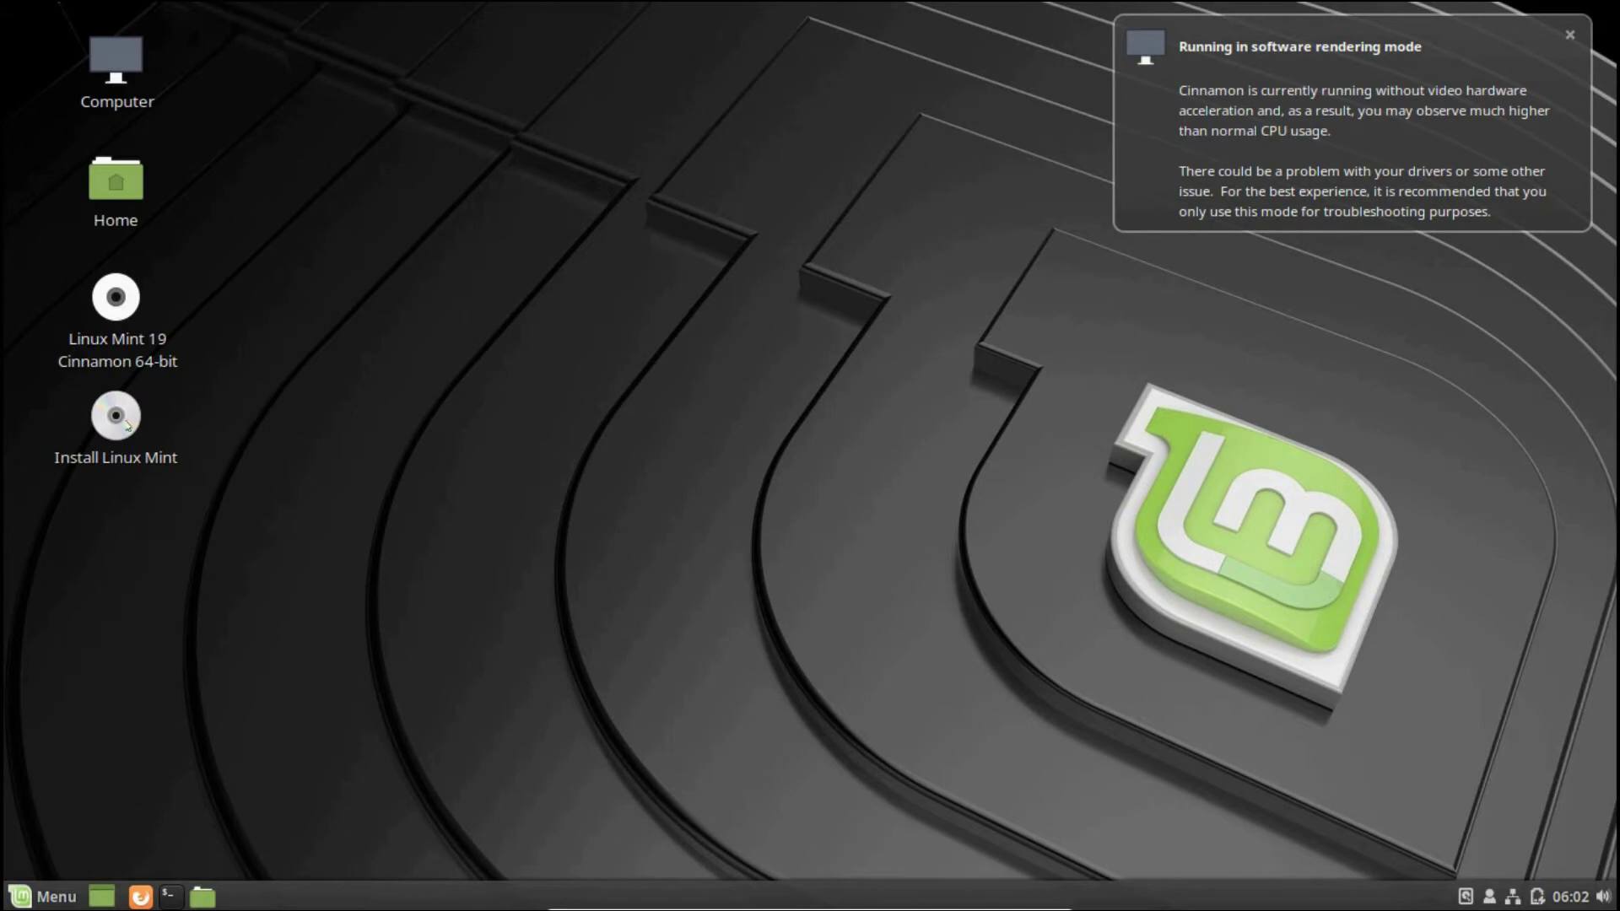
Launch Install Linux Mint from the live desktop and continue with English
left_click(127, 423)
double_click(127, 423)
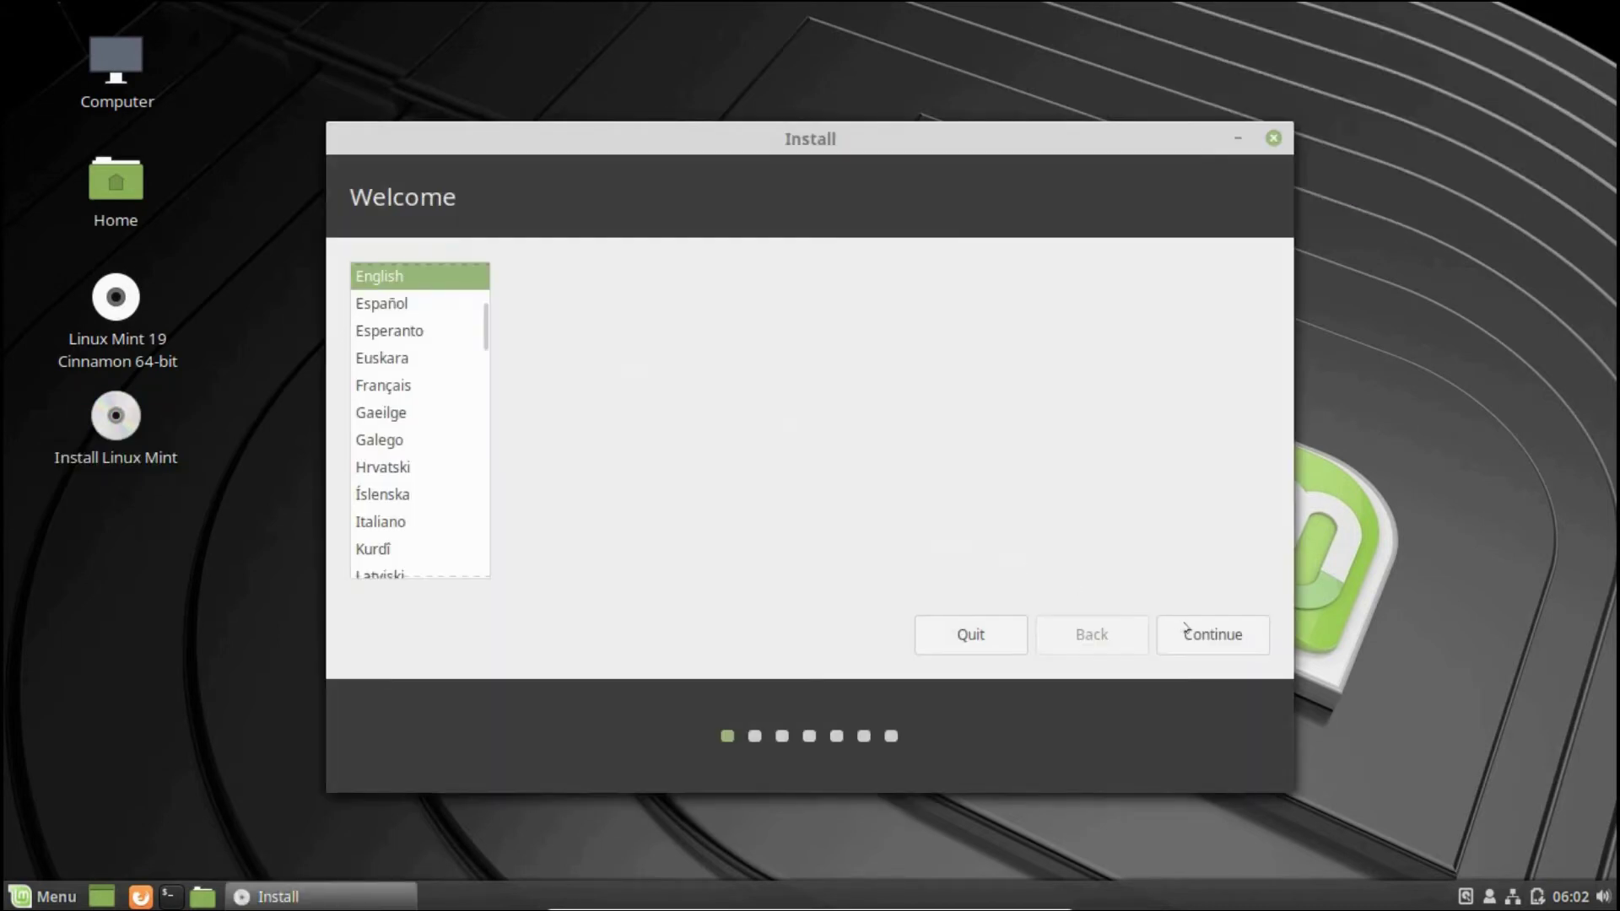
left_click(1203, 632)
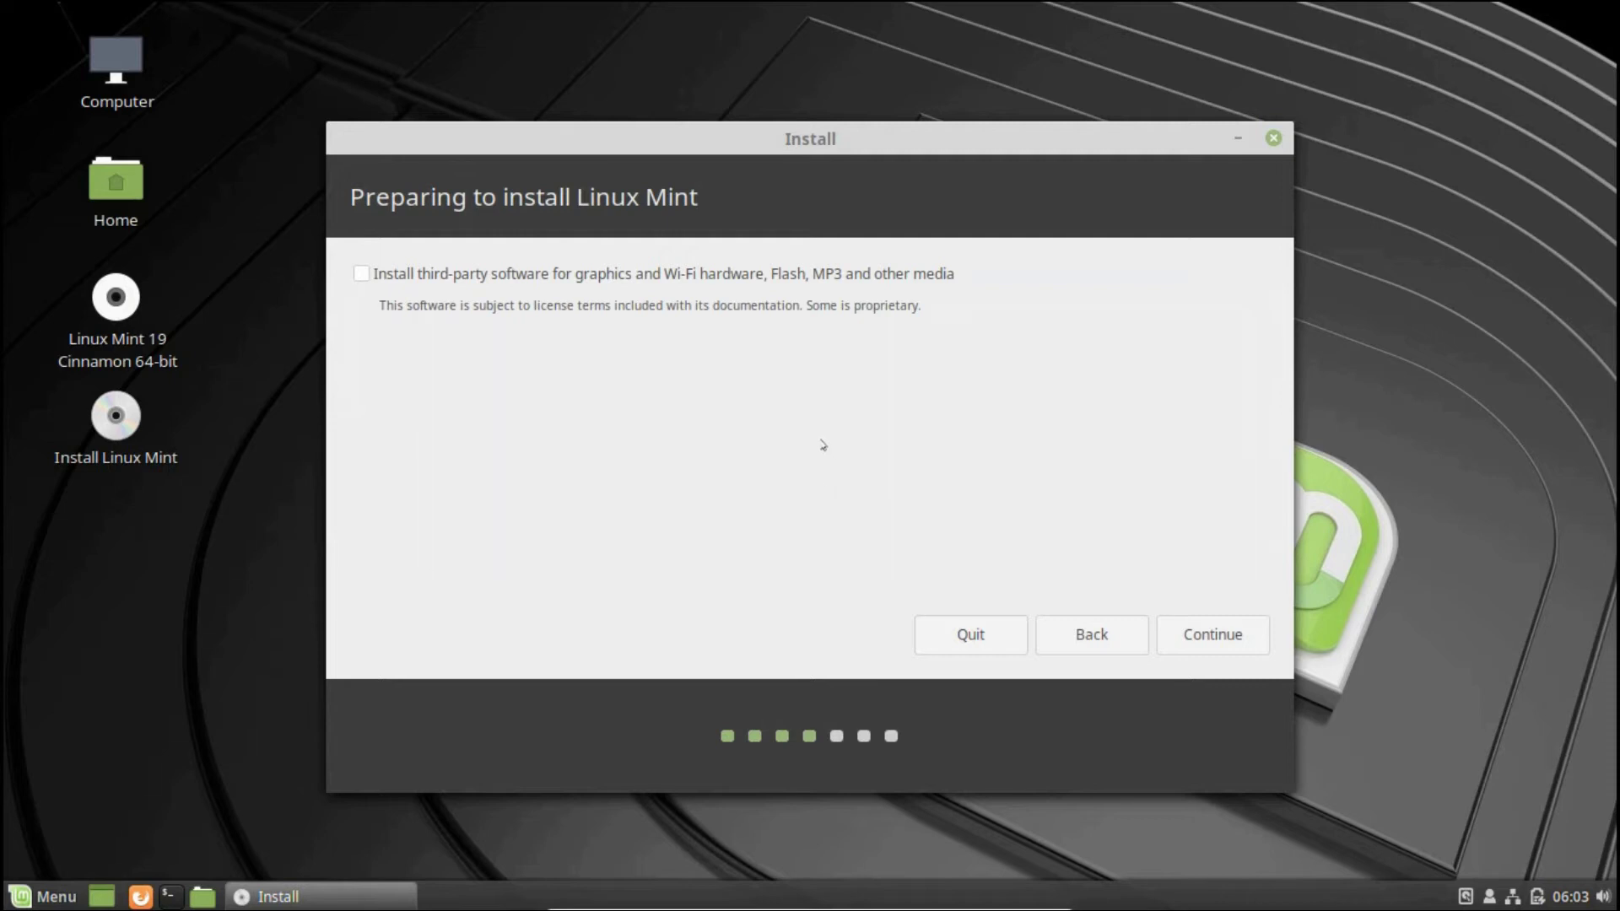
Enable installing third-party software for graphics, Wi-Fi and media, then continue
left_click(361, 273)
left_click(1203, 648)
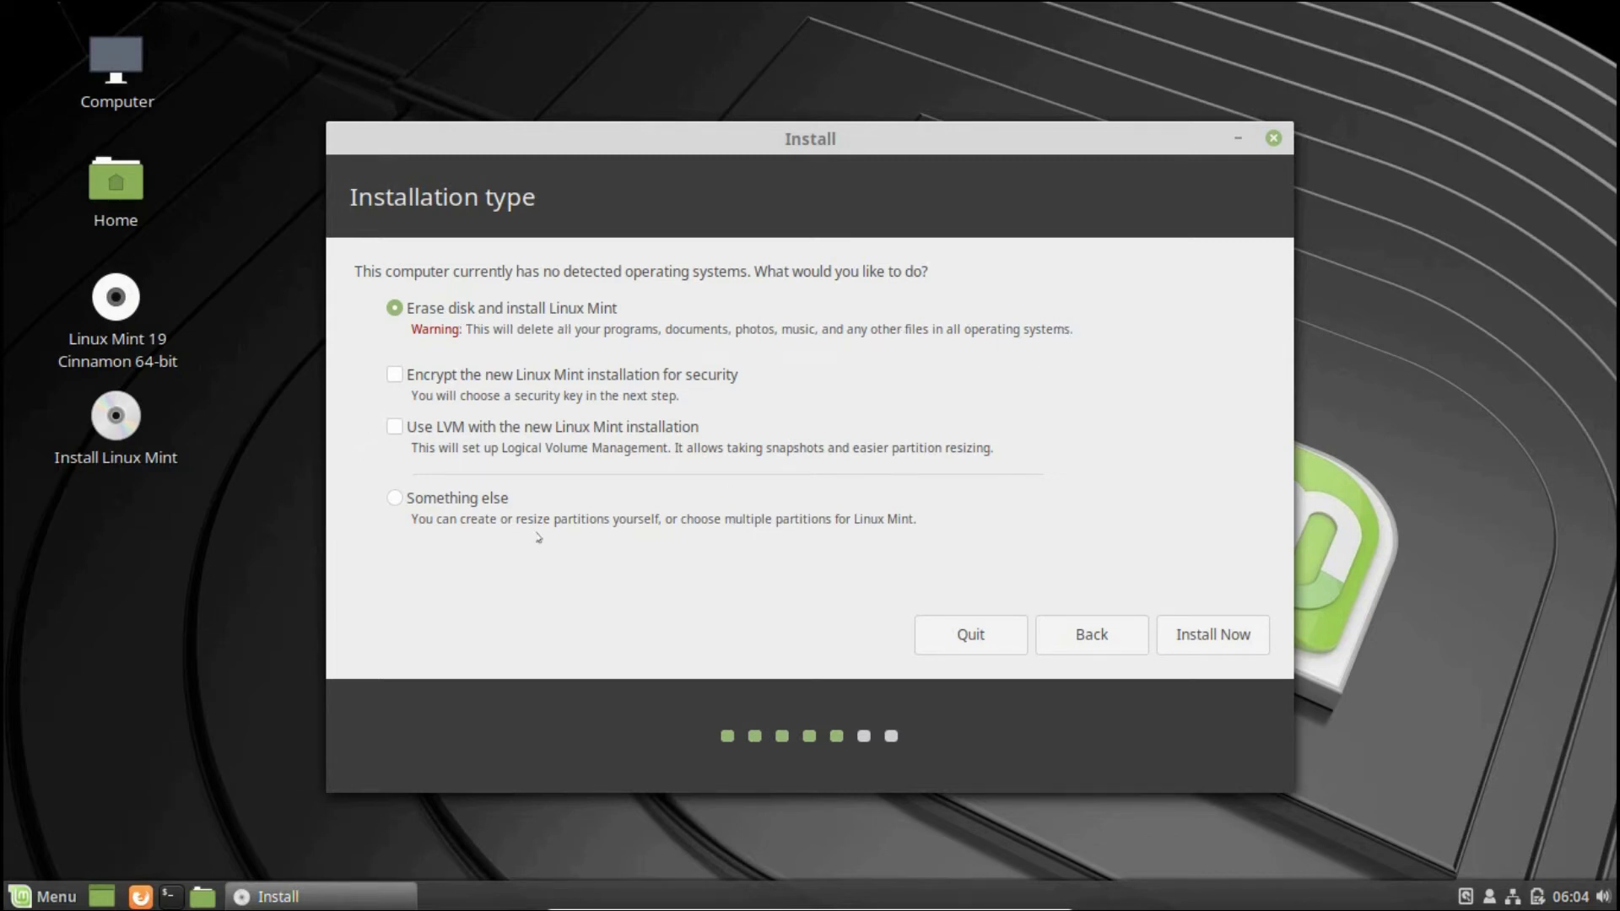
Choose Erase disk and install Linux Mint and approve the ext4 partition on sda
left_click(391, 498)
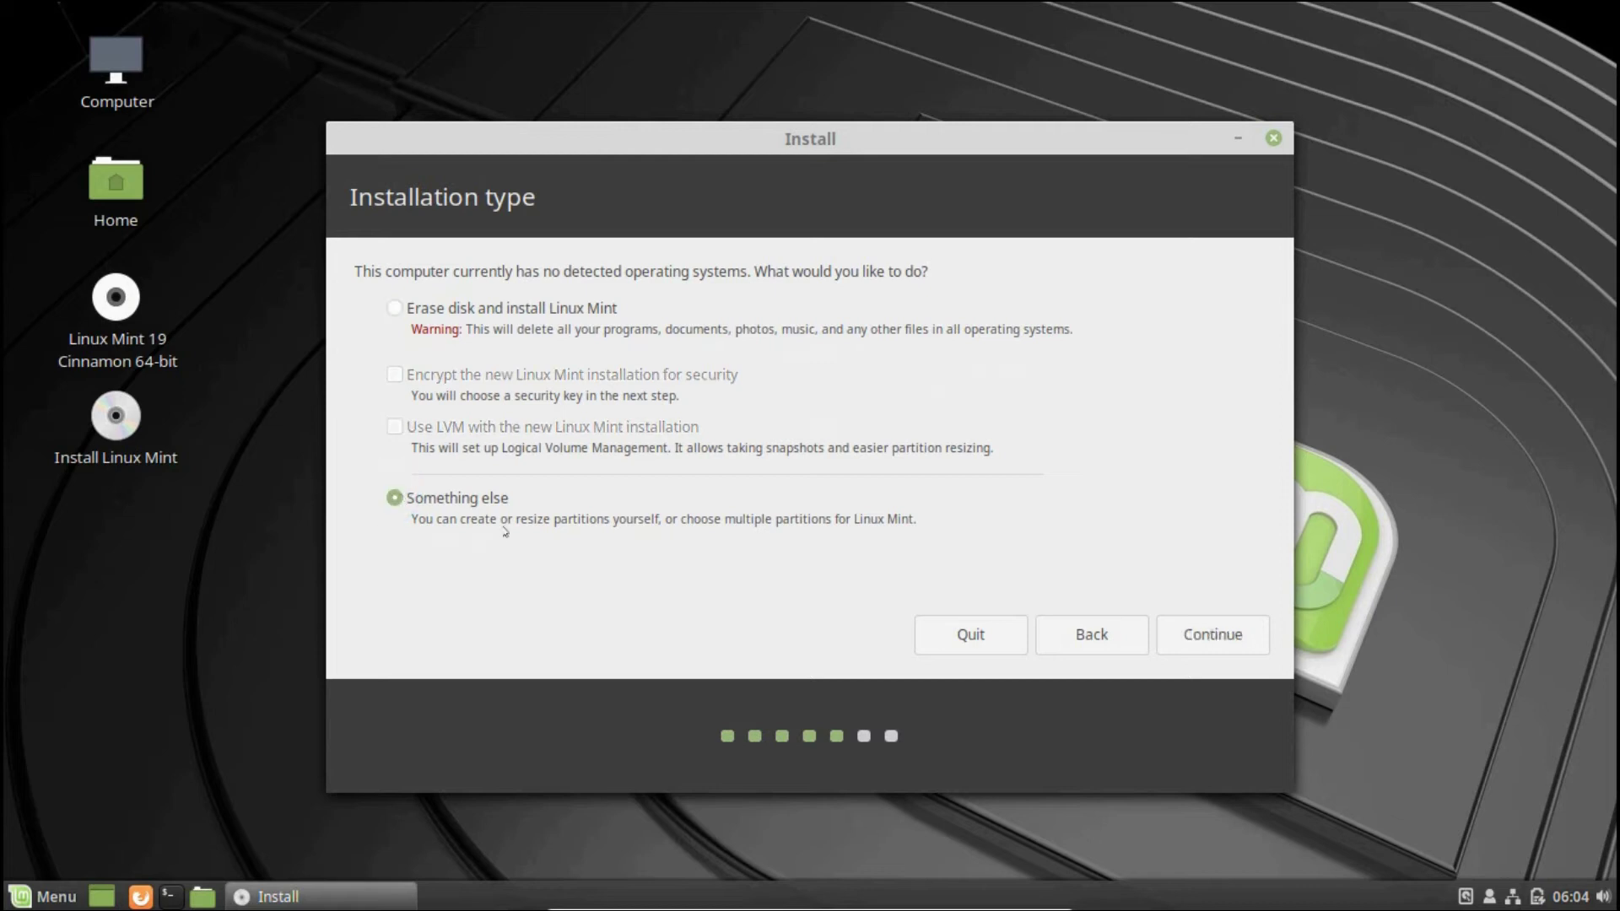
left_click(1204, 622)
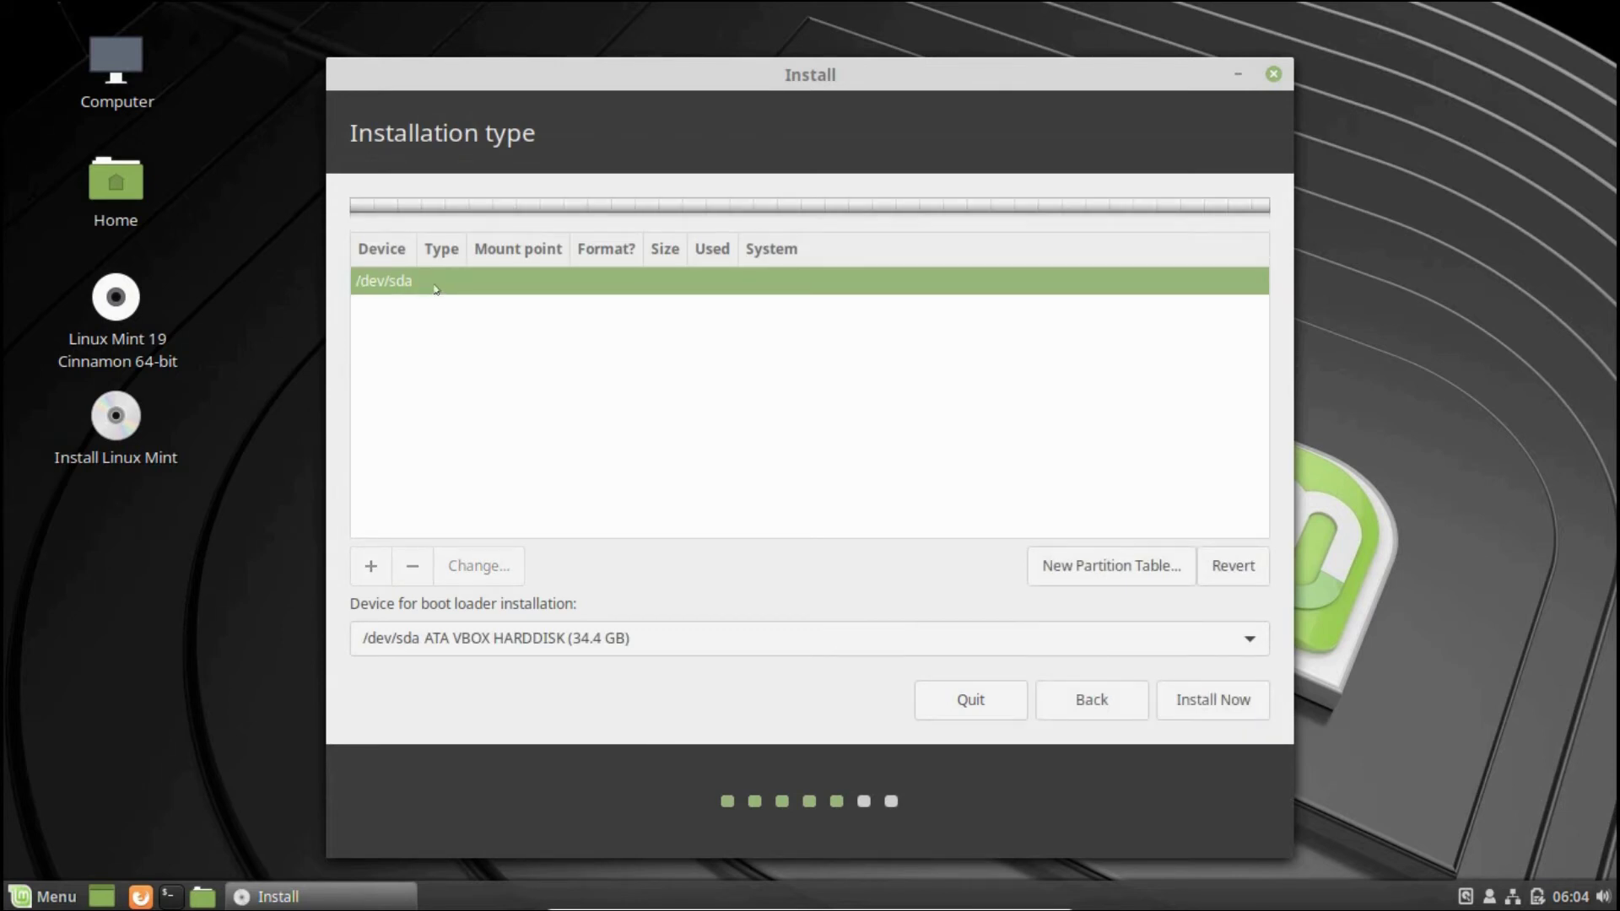
left_click(1089, 698)
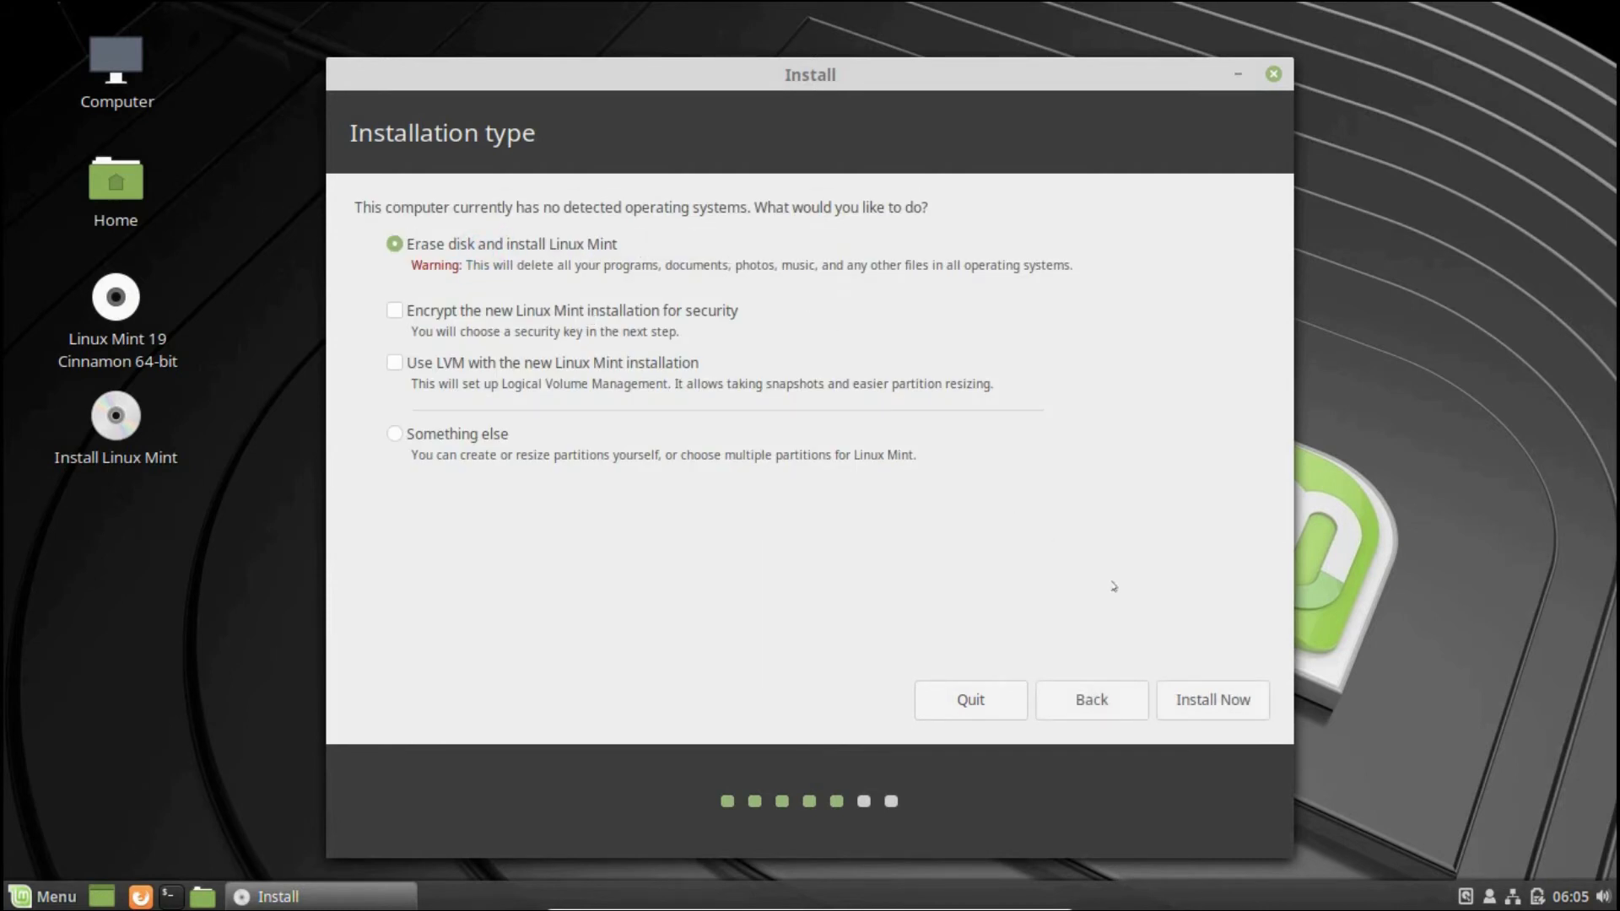
left_click(1206, 692)
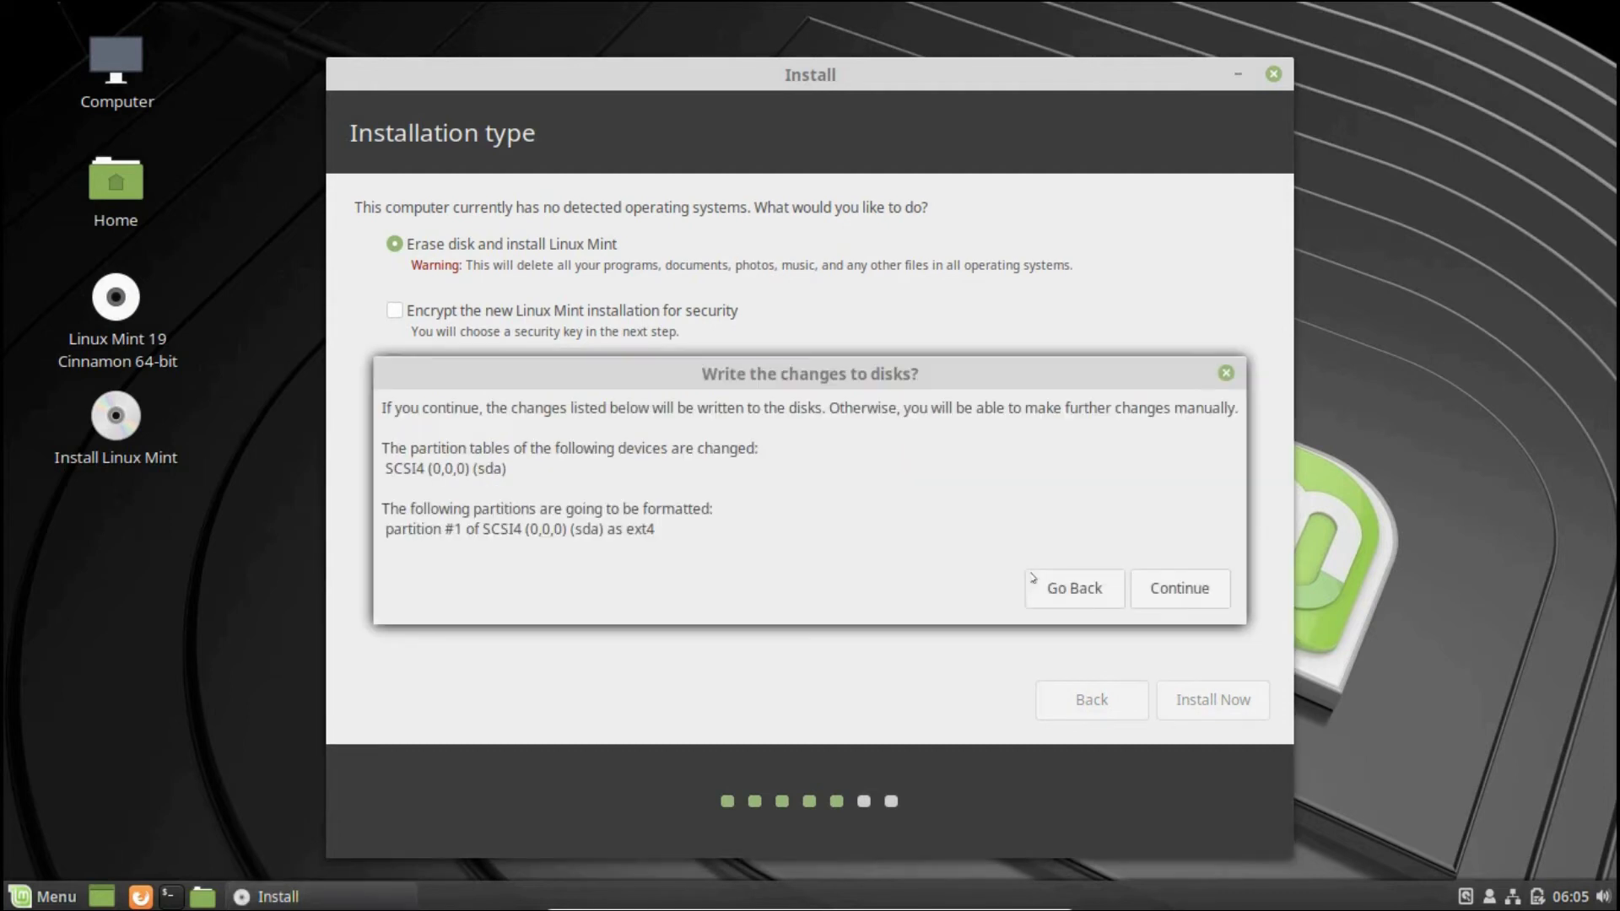
left_click(1168, 578)
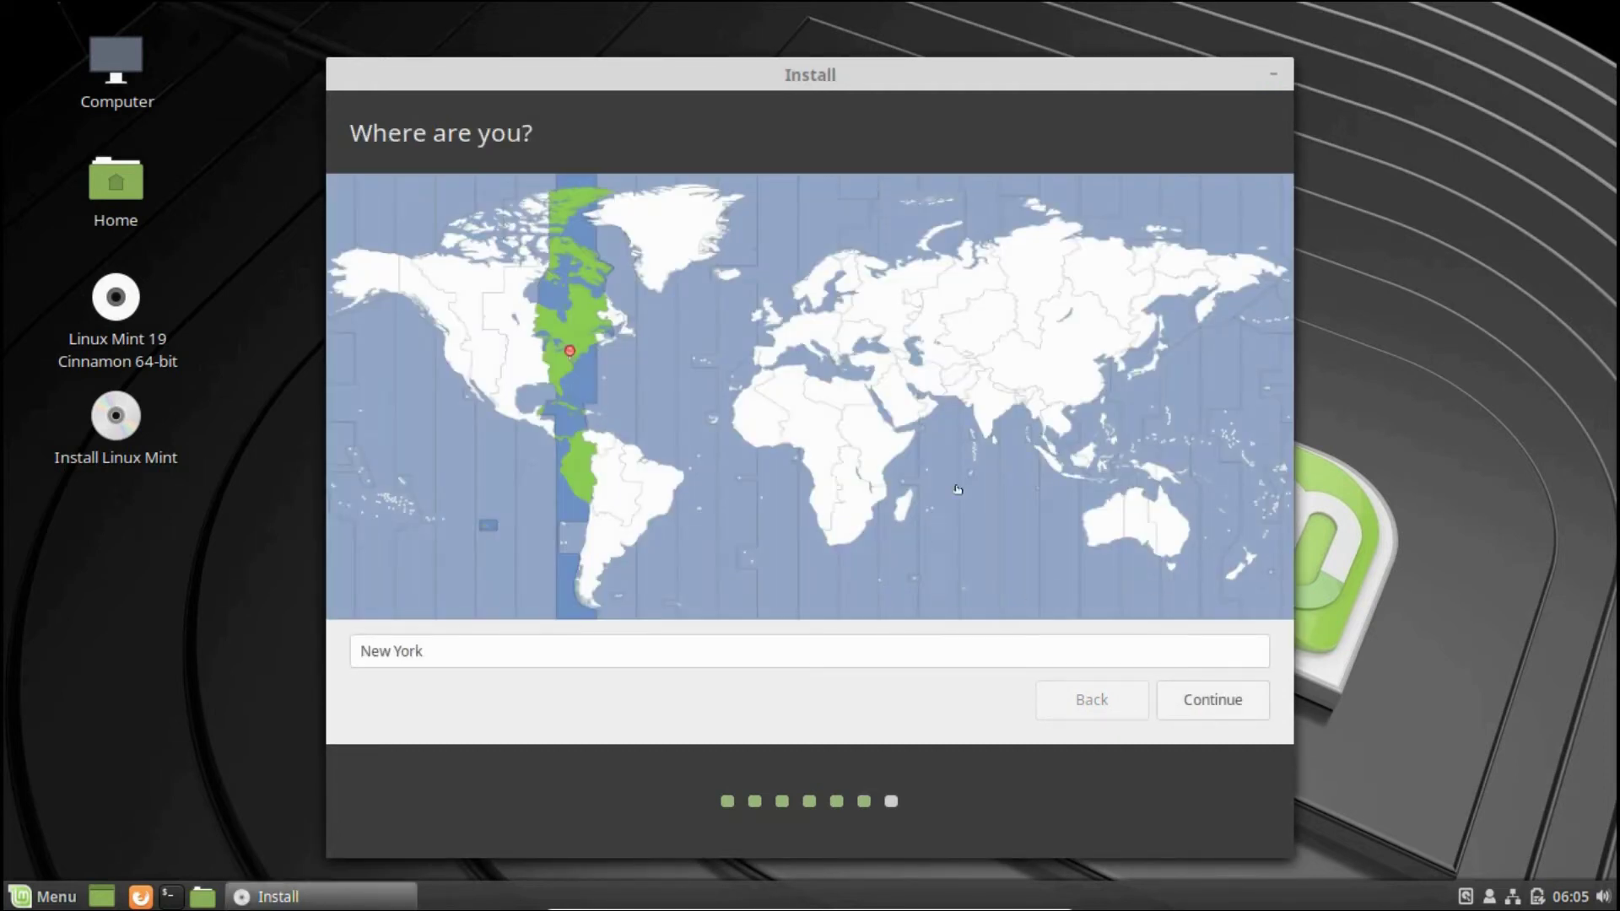
Set the time zone to Kolkata, then enter the computer name and the user's full name
left_click(1000, 419)
left_click(1203, 696)
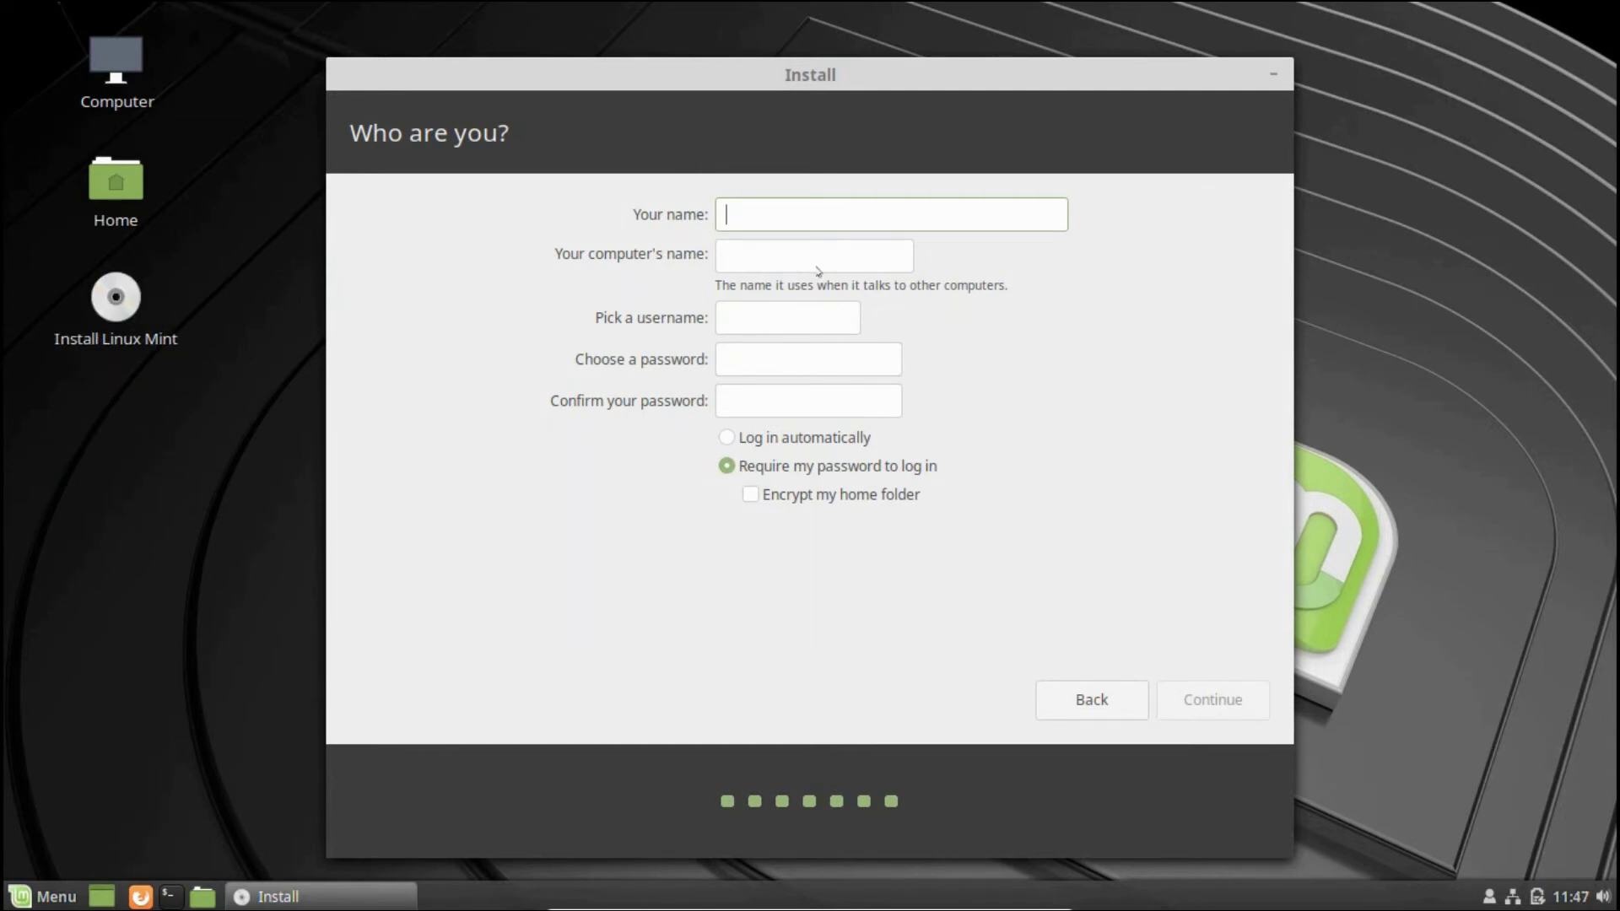
left_click(803, 253)
type("ykcomputer")
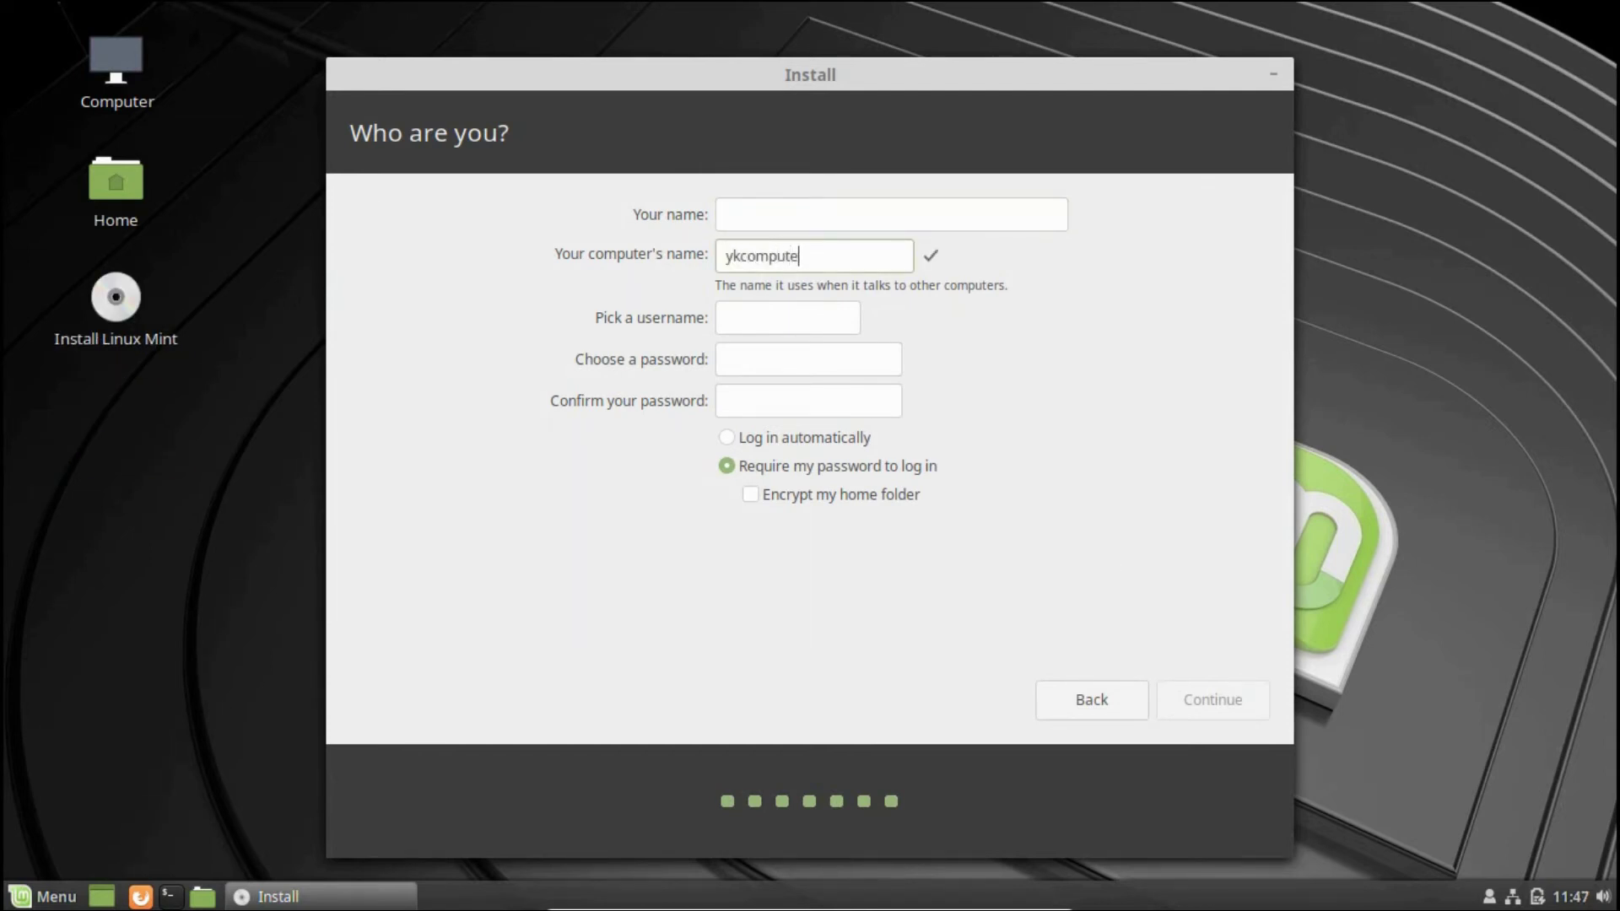
left_click(777, 217)
type("Yk Computer")
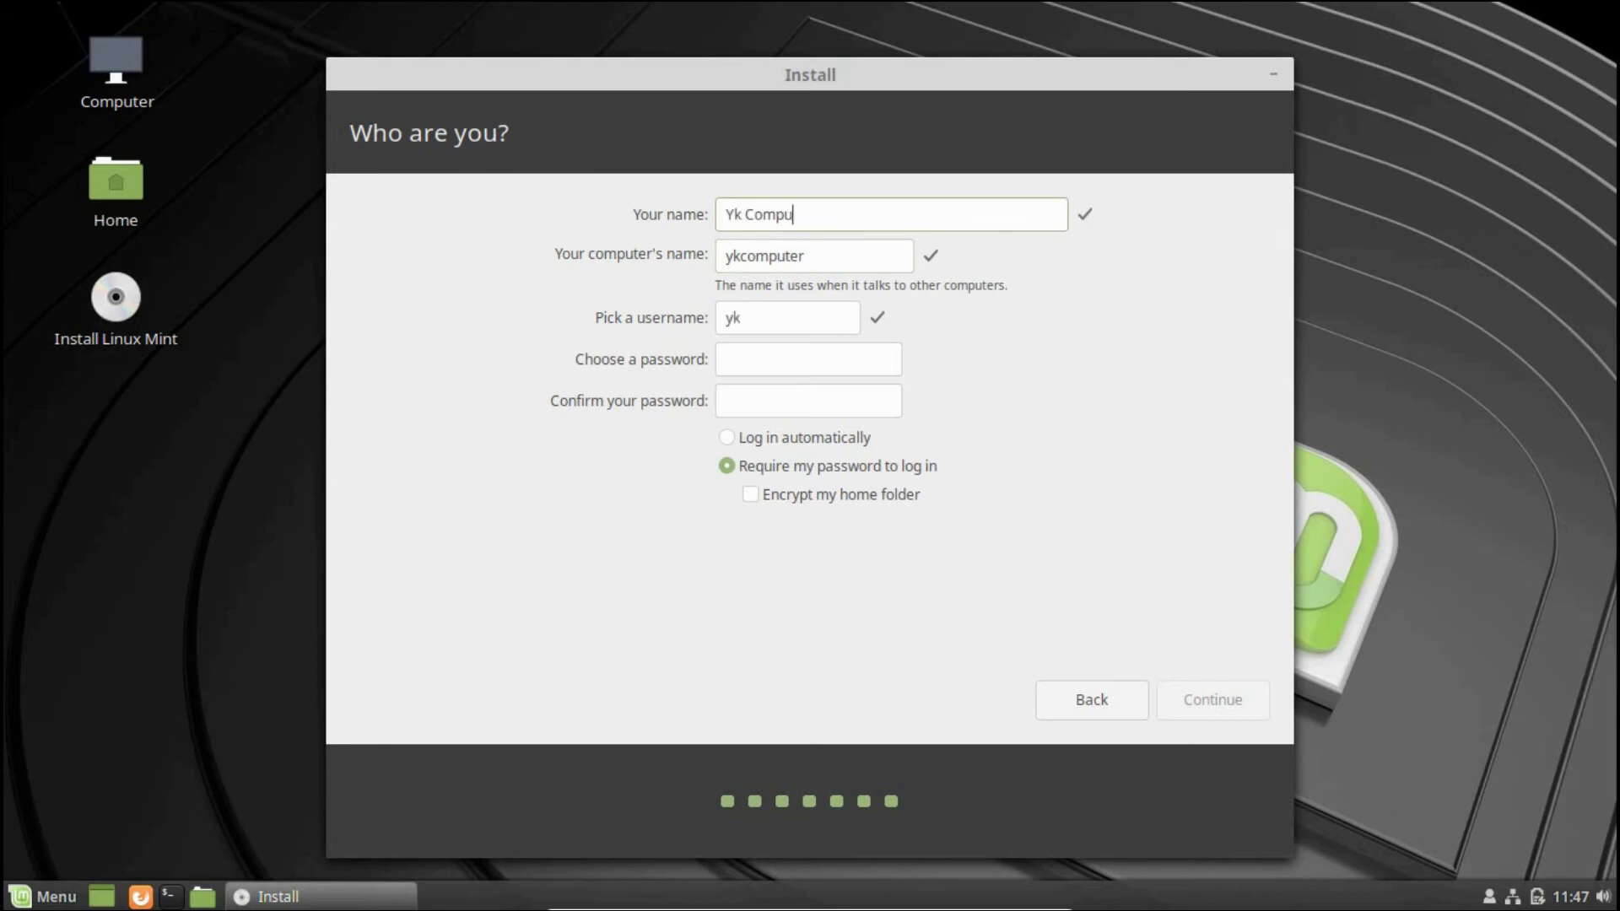
Type and confirm the account password, then continue with the installation
left_click(776, 358)
type("123456789")
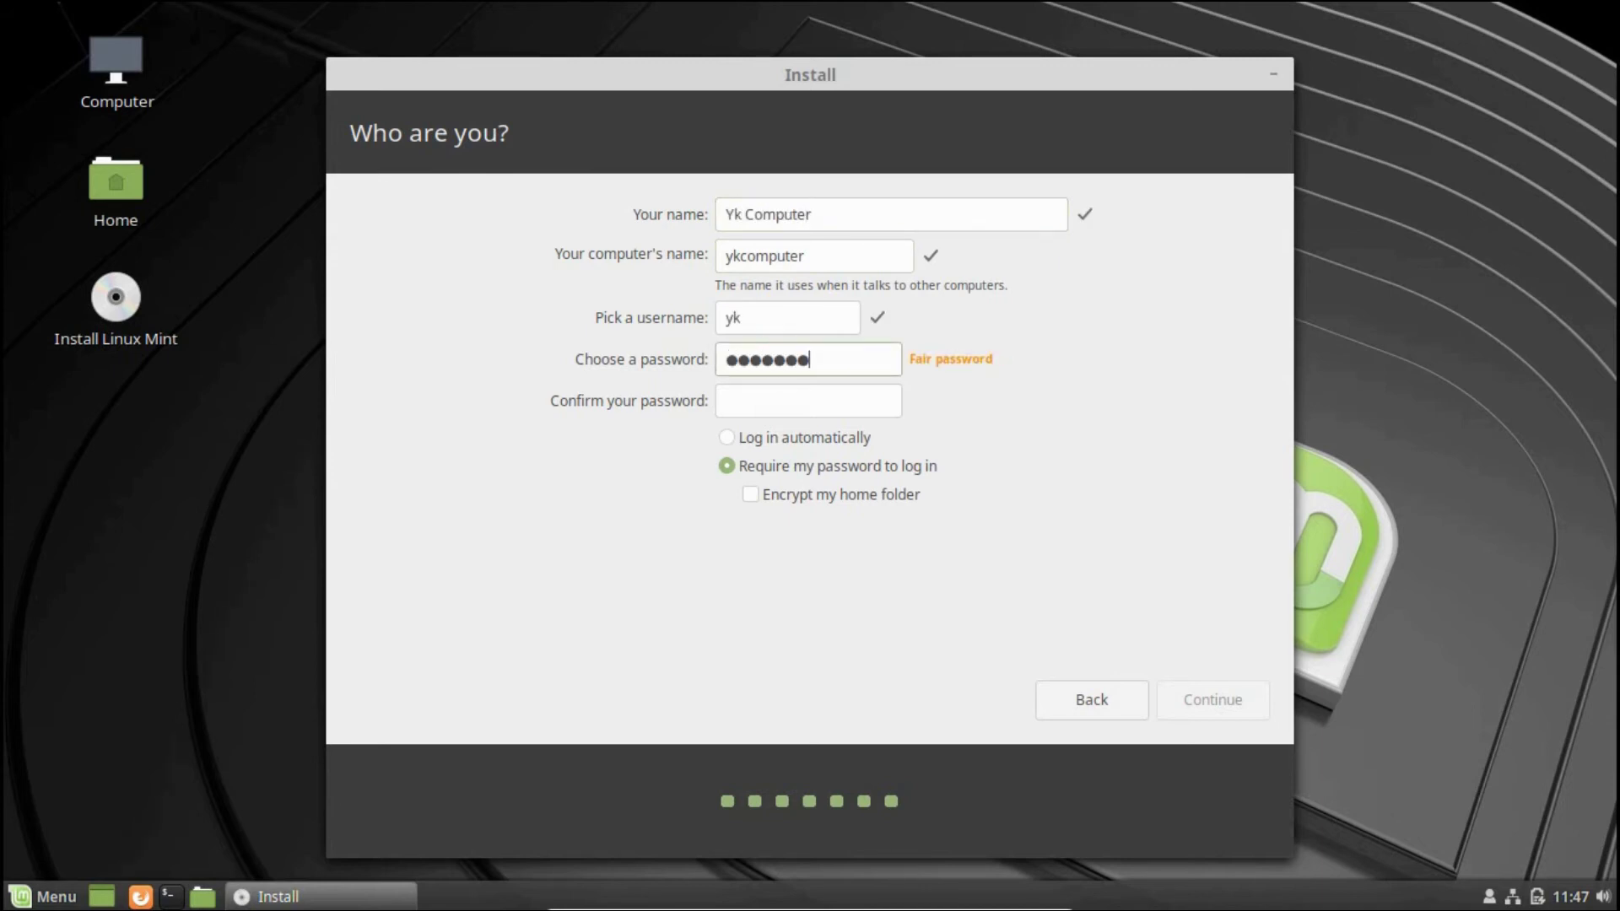
key("Tab")
type("123456789")
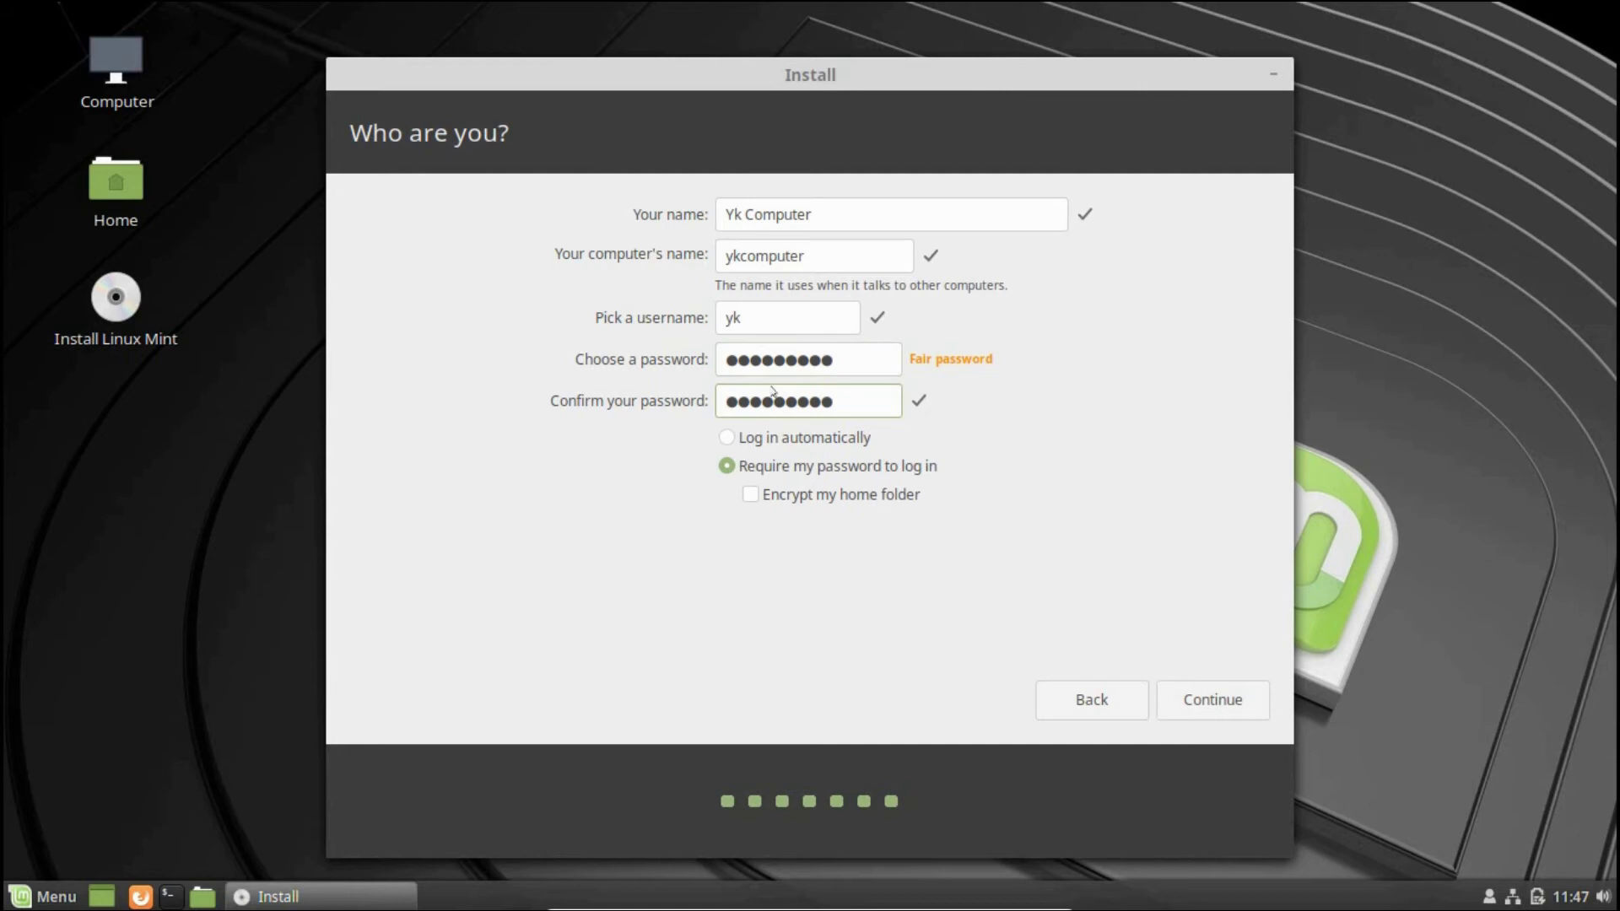
left_click(1173, 679)
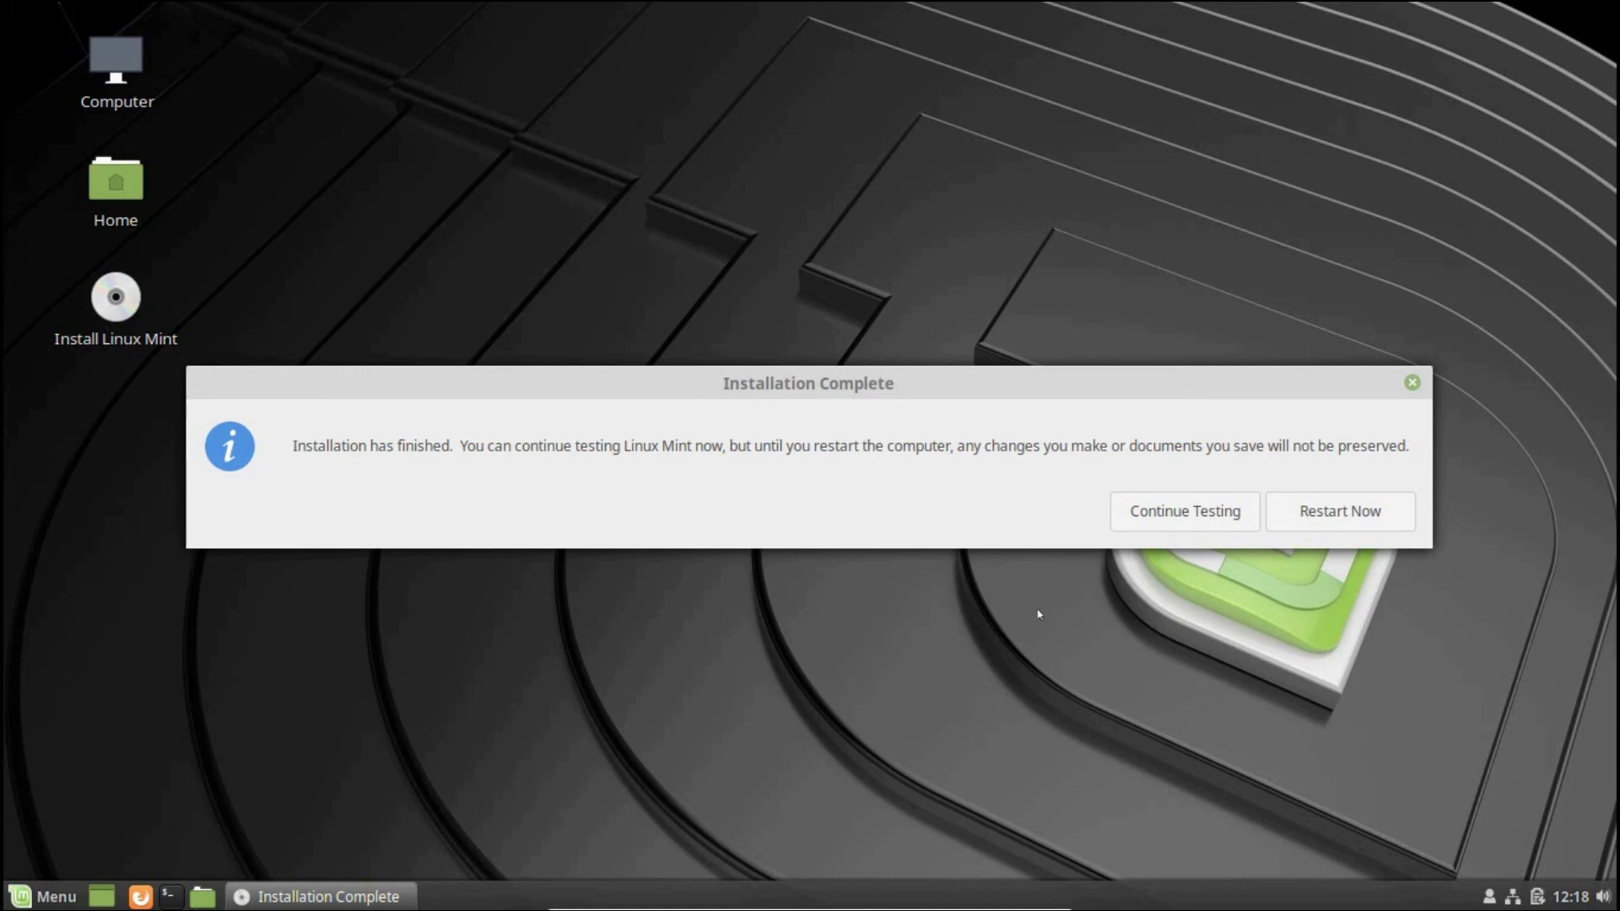
Restart now to boot into the installed Linux Mint and its Welcome screen
left_click(1310, 511)
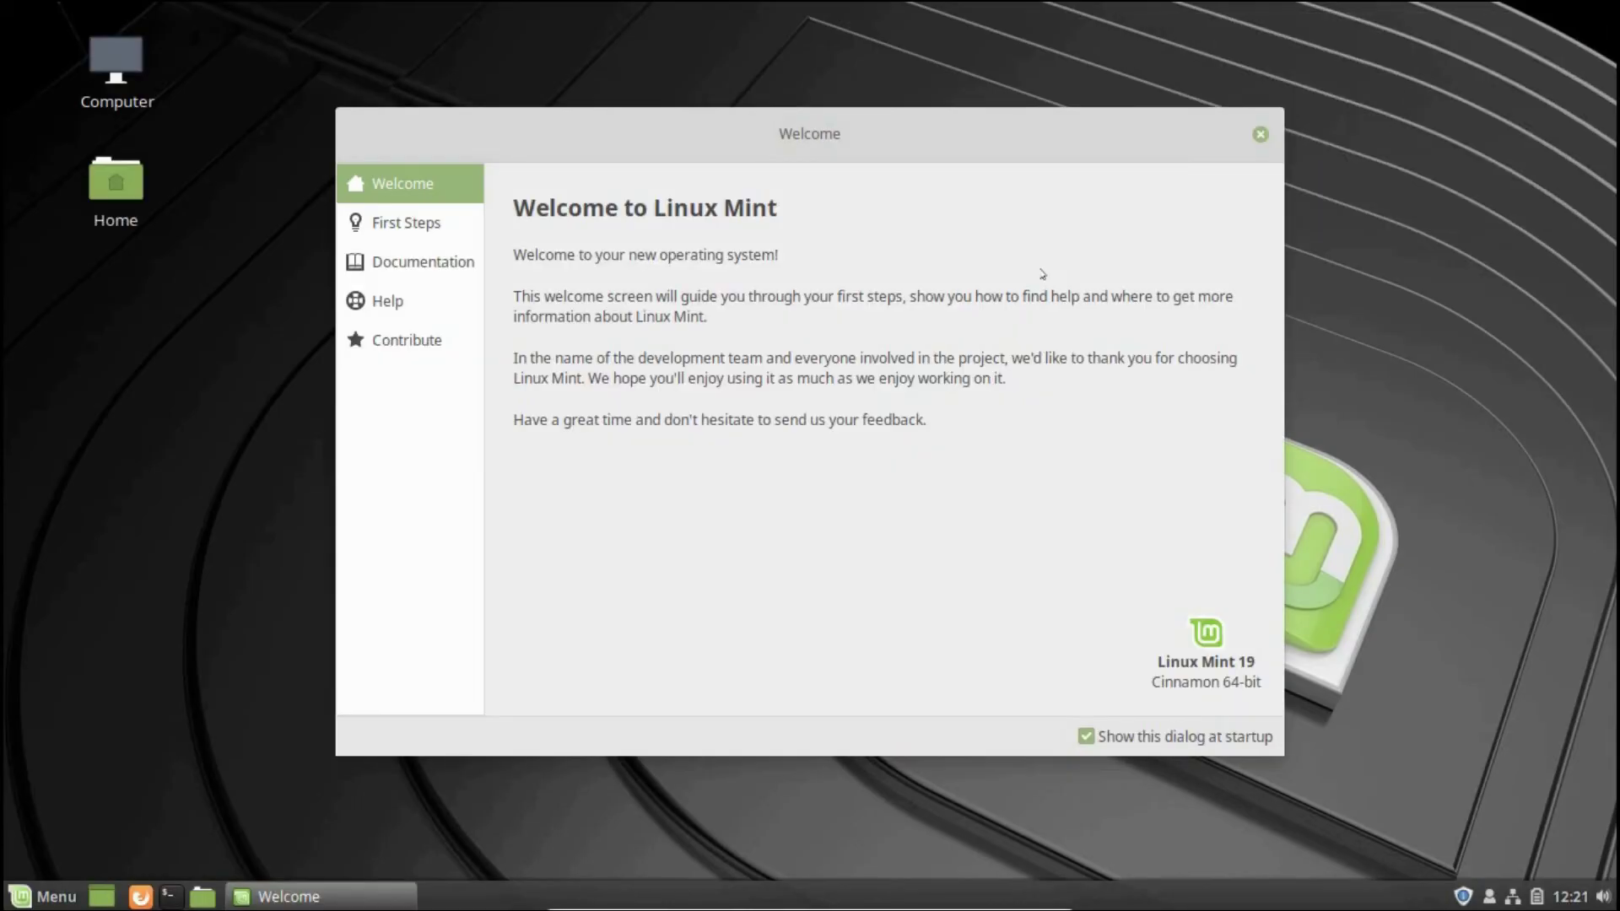
Turn off the Welcome screen at startup, close it, and shut down from the Menu
left_click(1087, 736)
left_click(1261, 135)
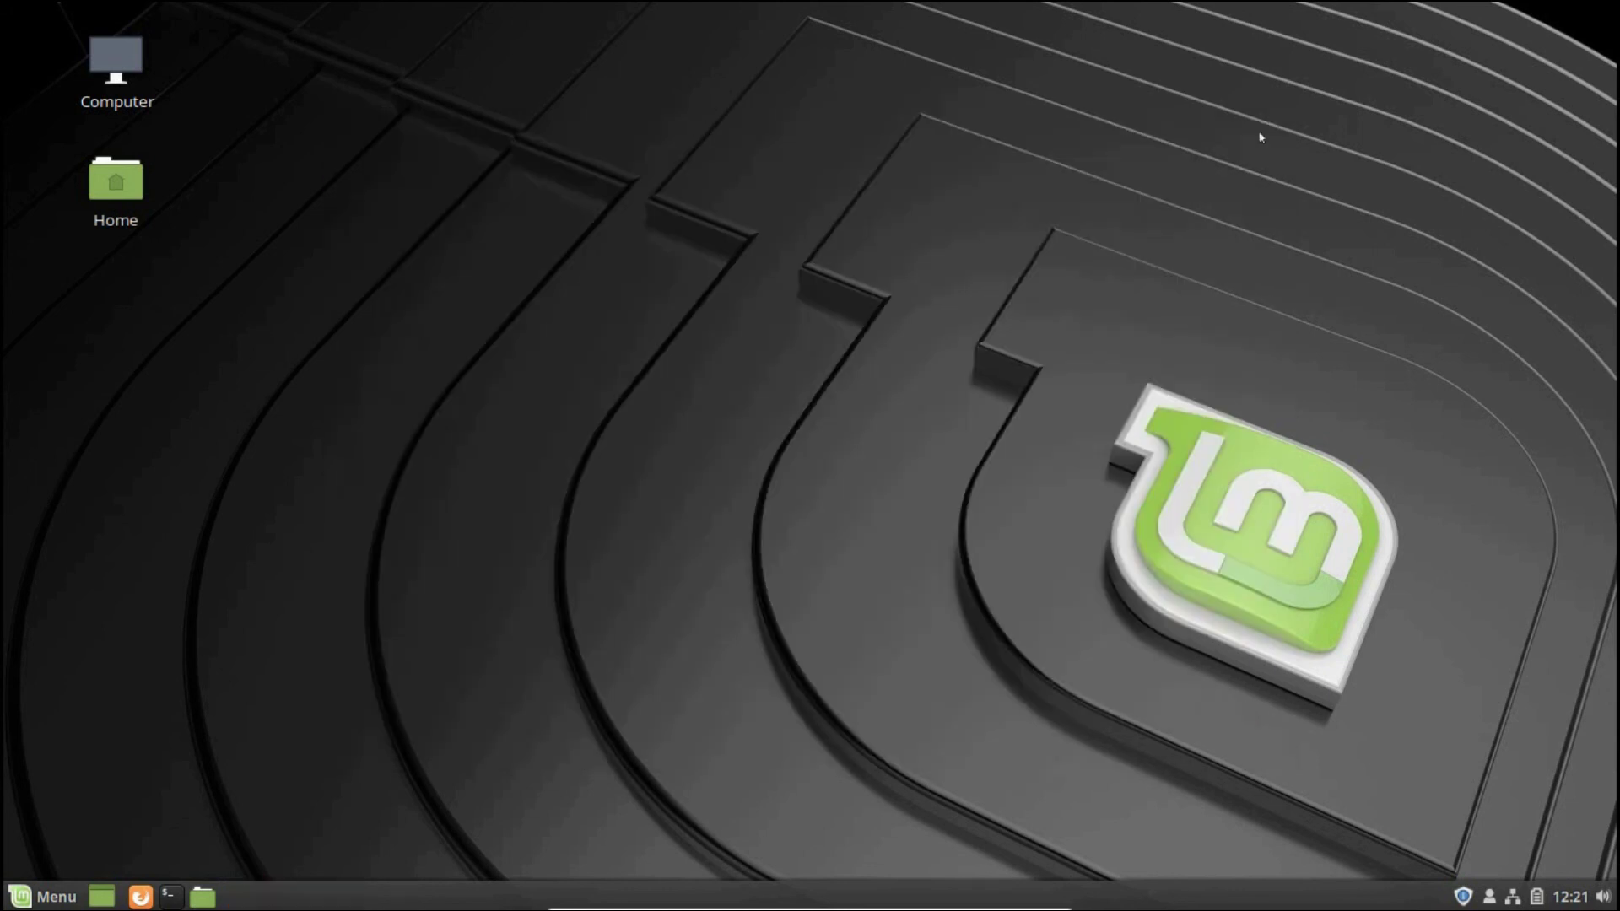
left_click(44, 896)
left_click(60, 789)
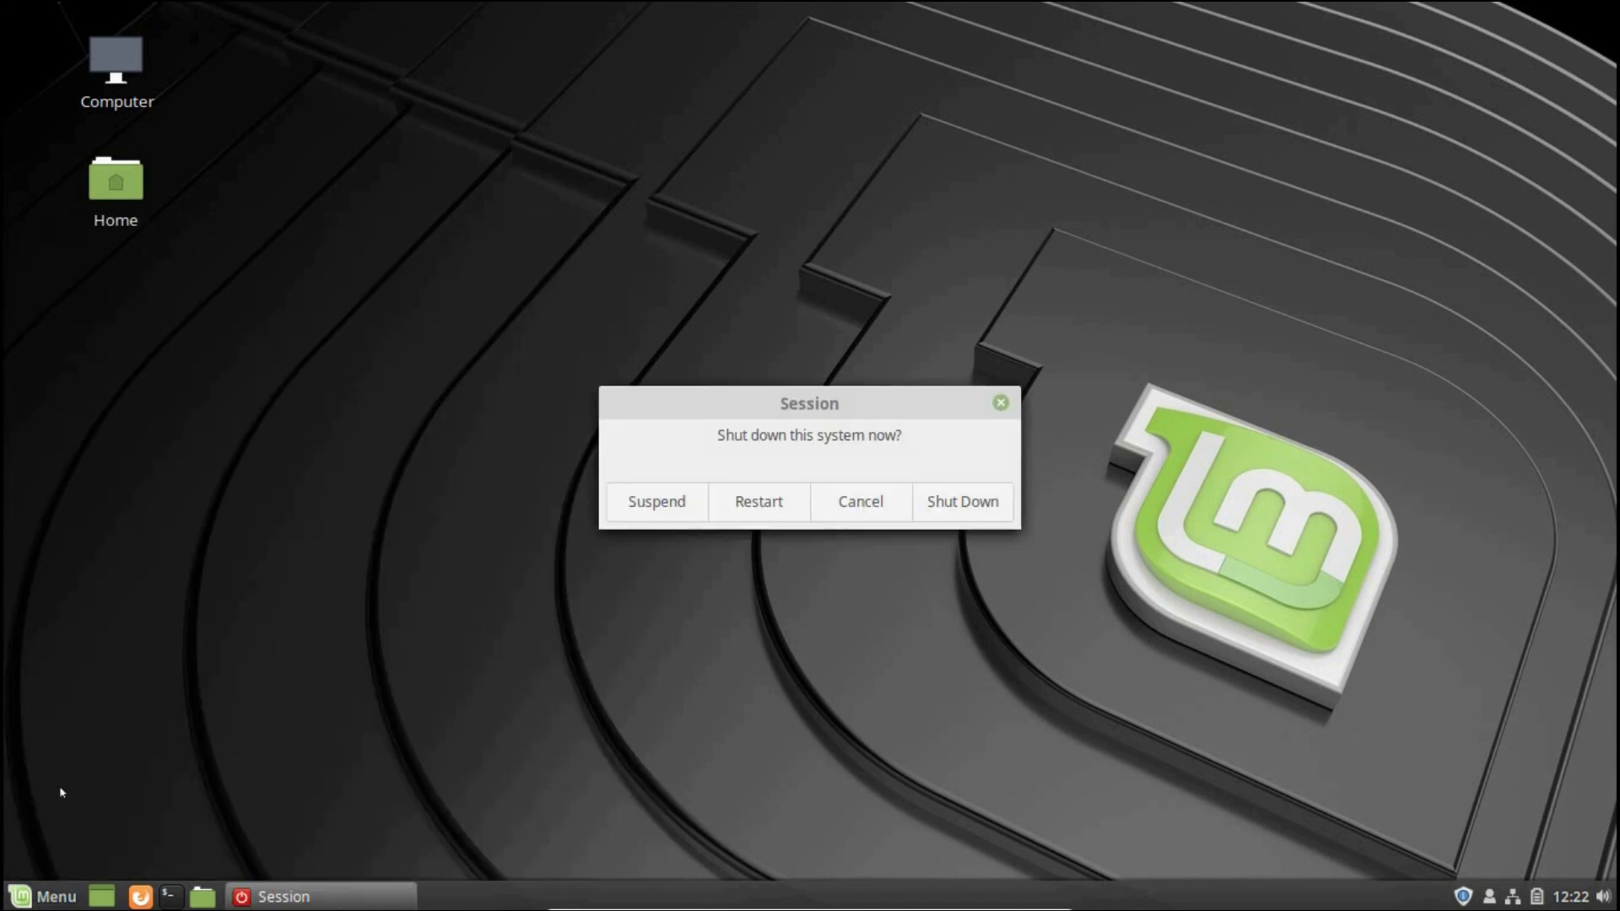
left_click(962, 499)
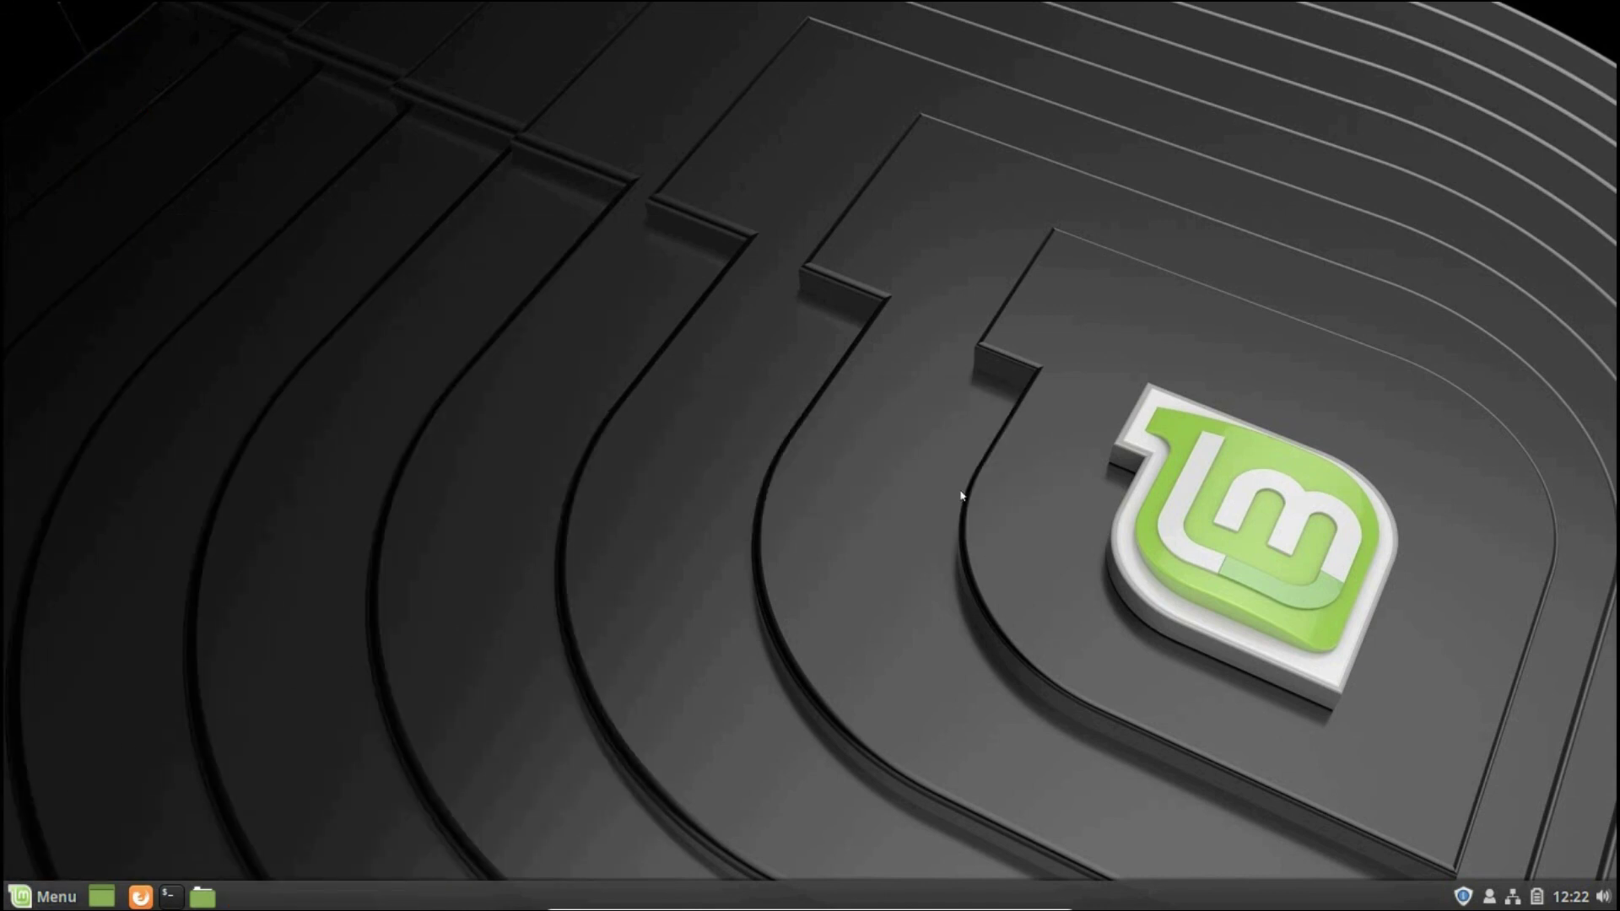